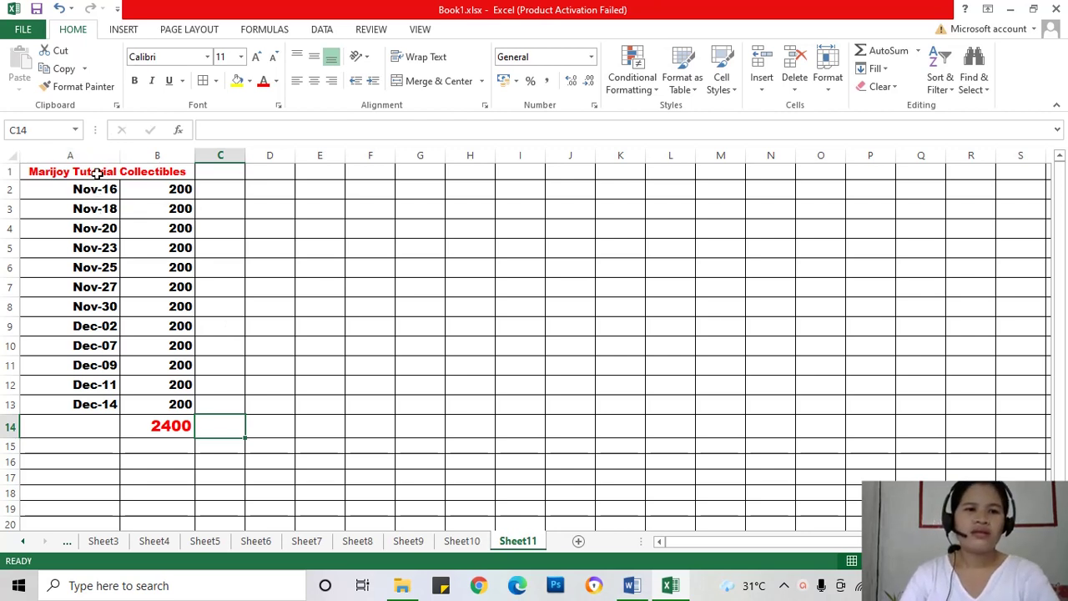
# Inspect the merged title cell and the date and amount values in A2, B2 and A13
pyautogui.click(97, 172)
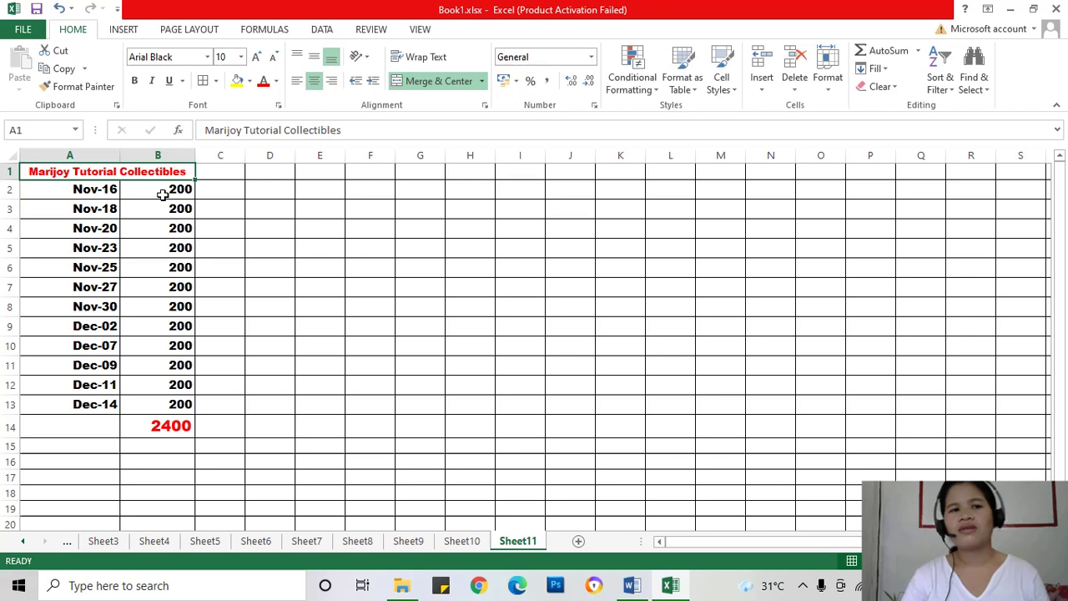
pyautogui.click(160, 191)
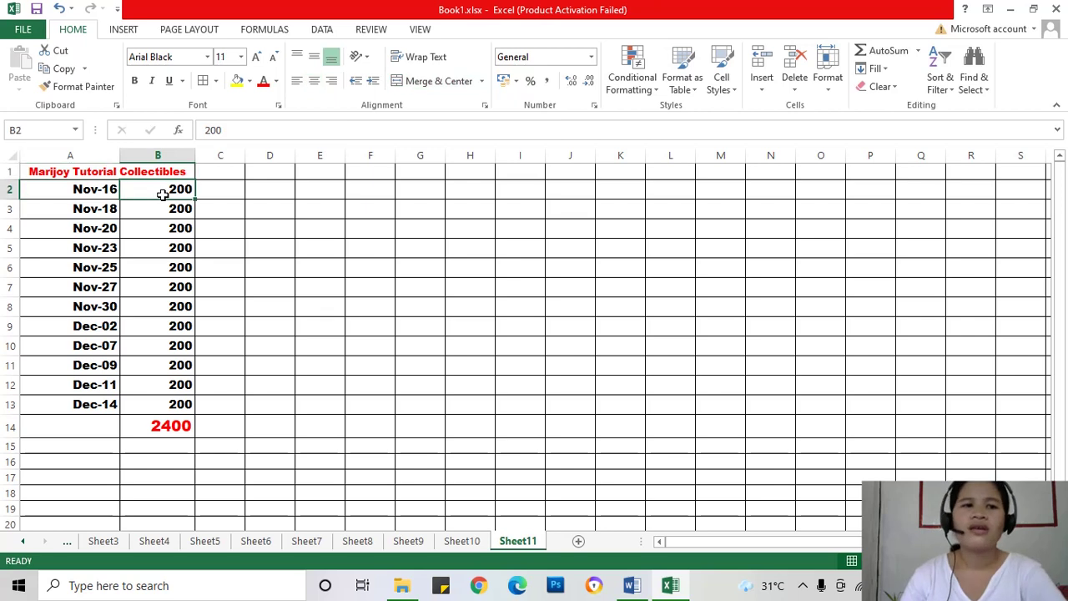
pyautogui.click(109, 188)
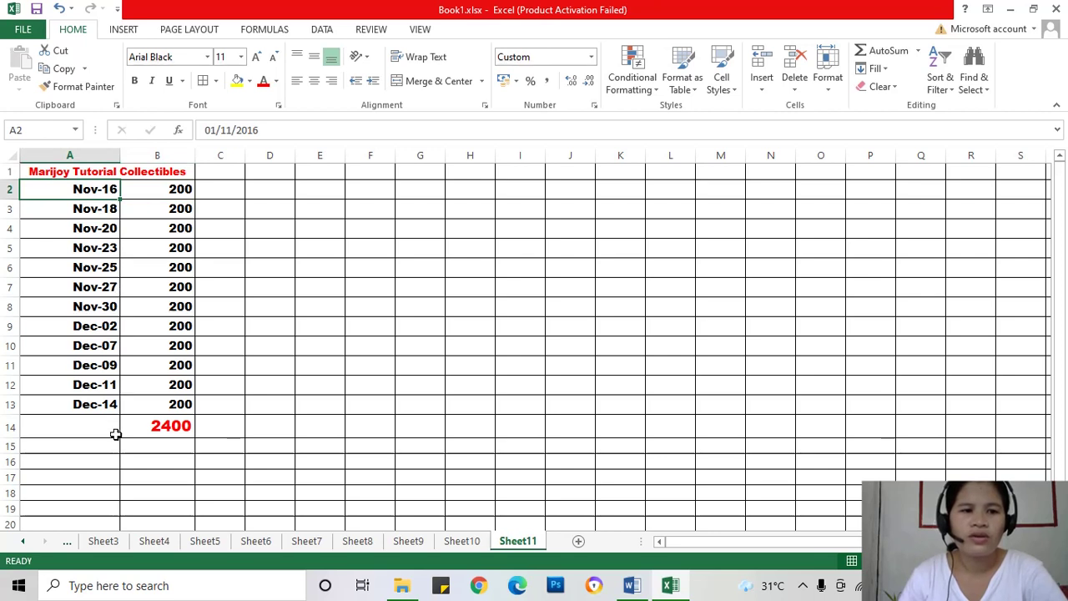
pyautogui.click(109, 406)
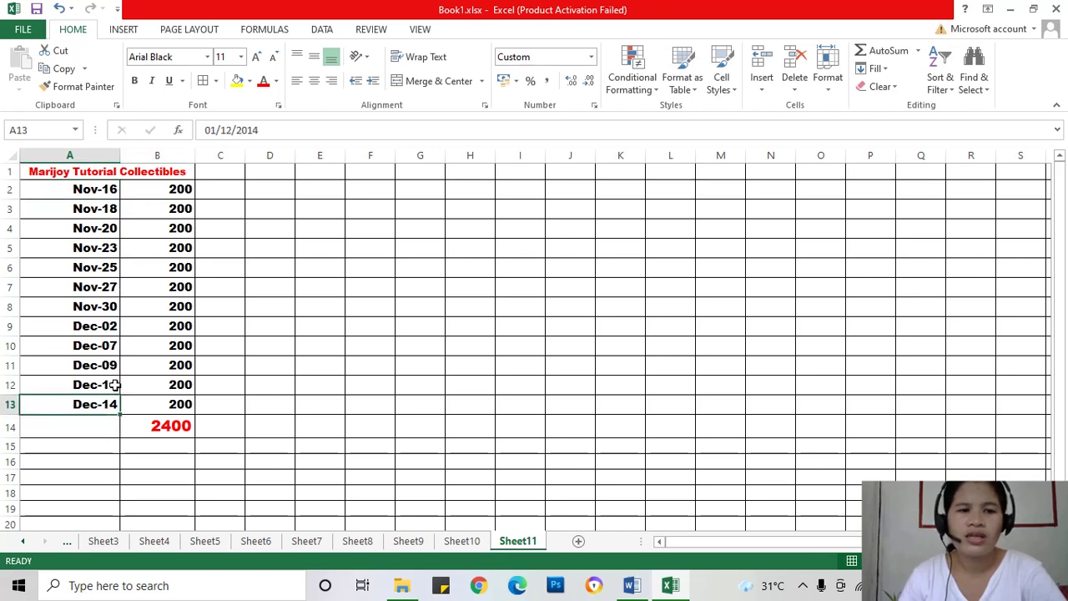
pyautogui.click(172, 191)
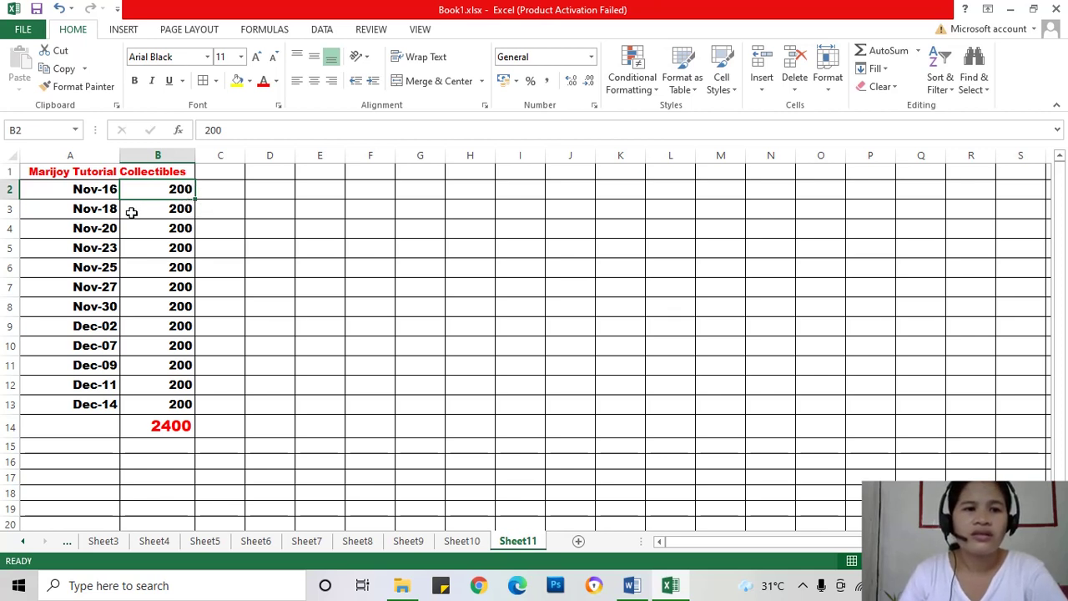
# Replace the 2400 total in B14 with an AutoSum formula of the amounts above
pyautogui.click(175, 429)
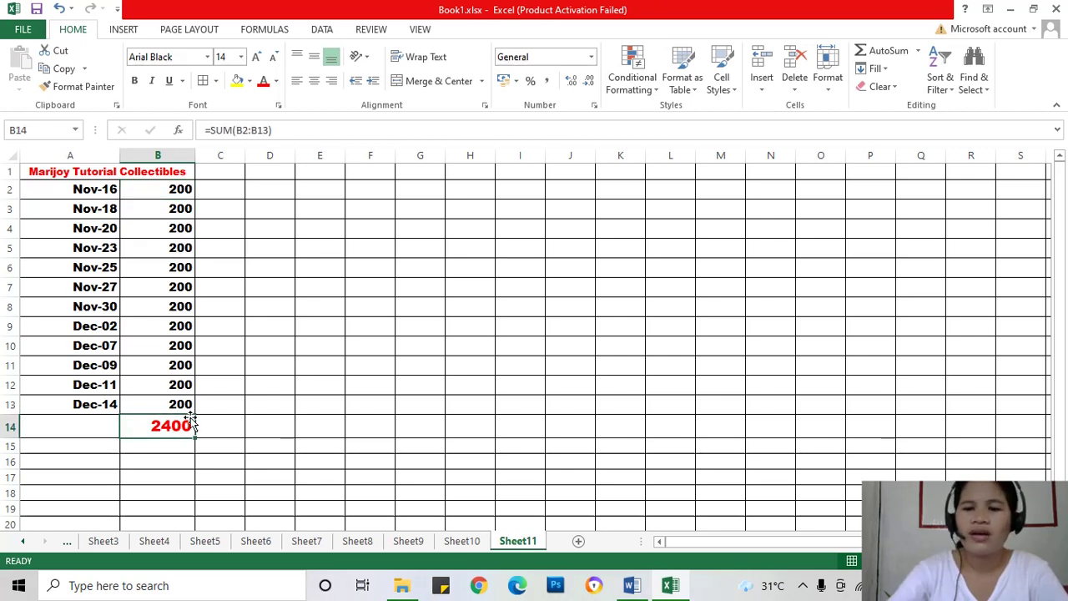
pyautogui.press('BackSpace')
pyautogui.click(195, 455)
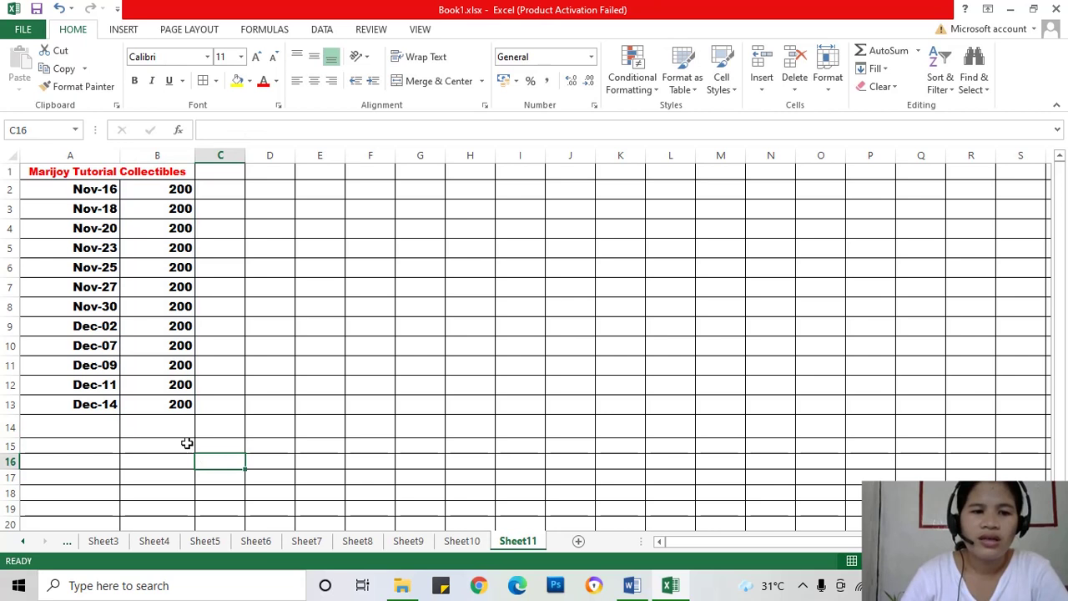
pyautogui.click(182, 429)
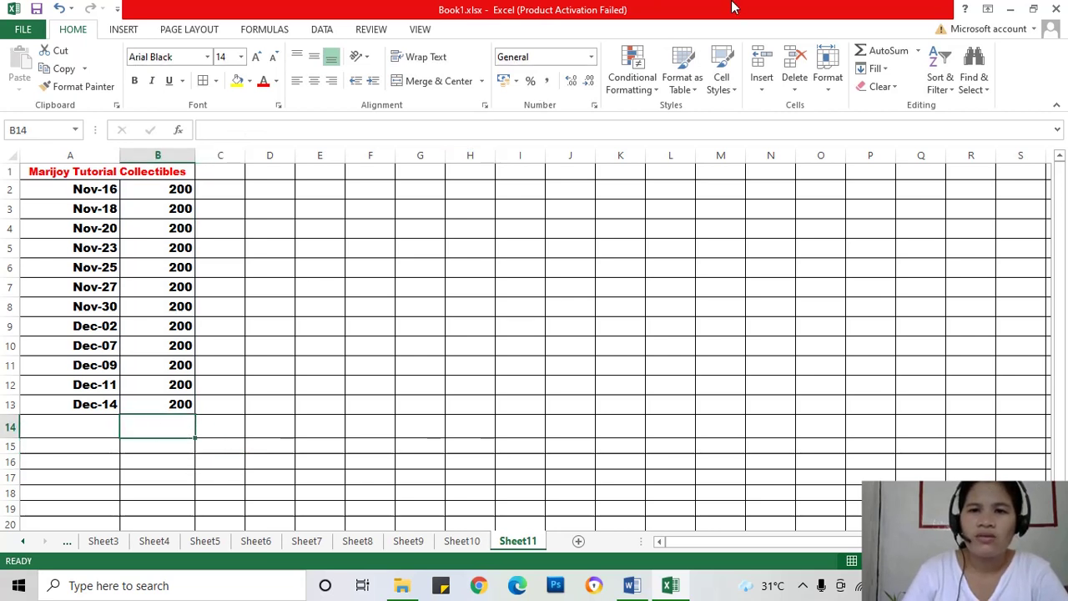
pyautogui.write('=')
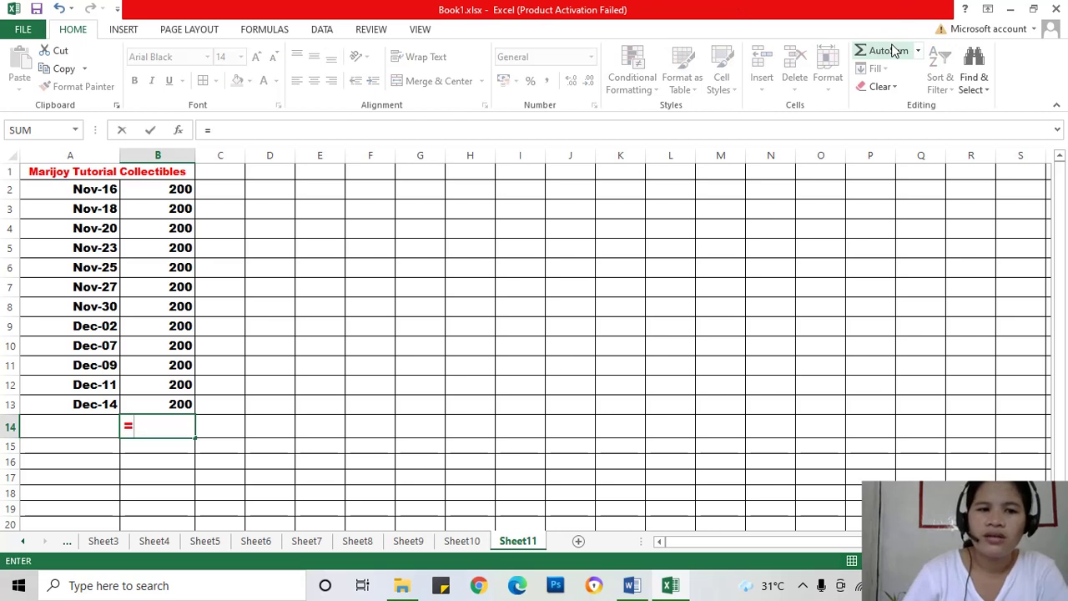
pyautogui.click(900, 55)
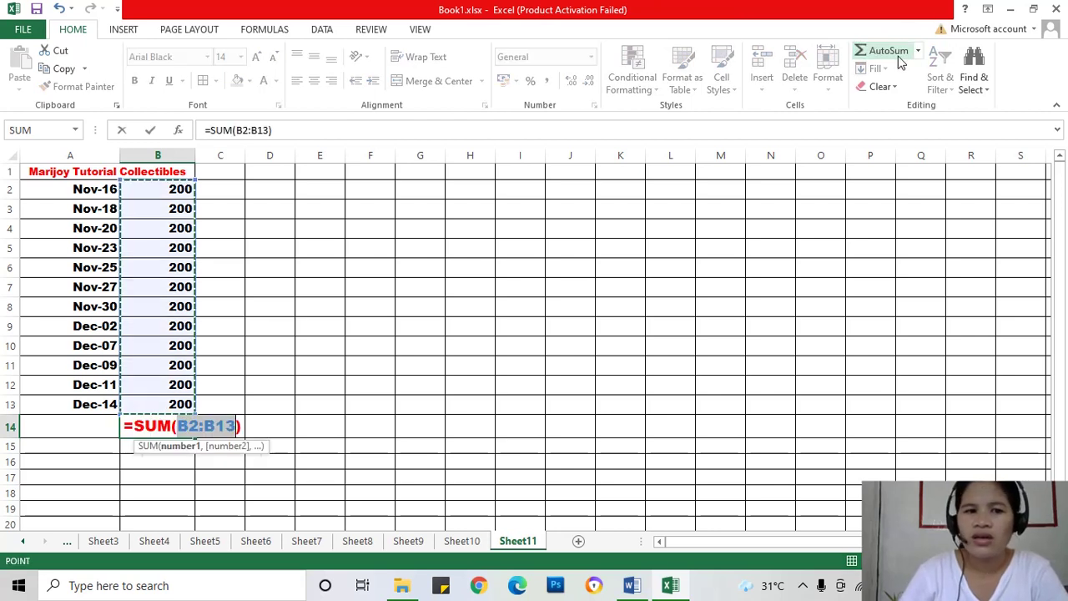
pyautogui.press('Return')
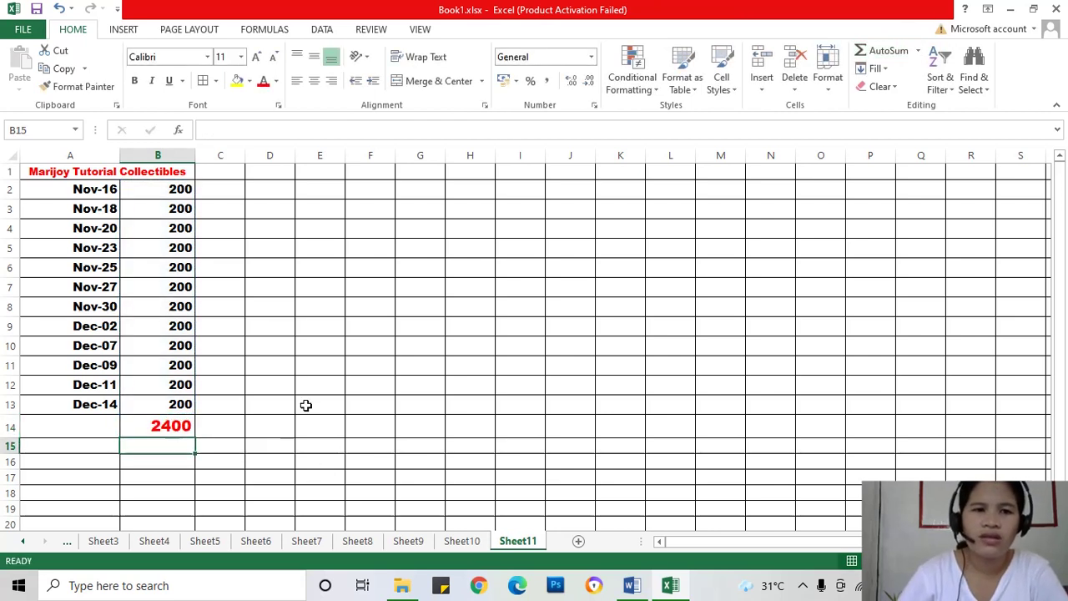
pyautogui.click(231, 402)
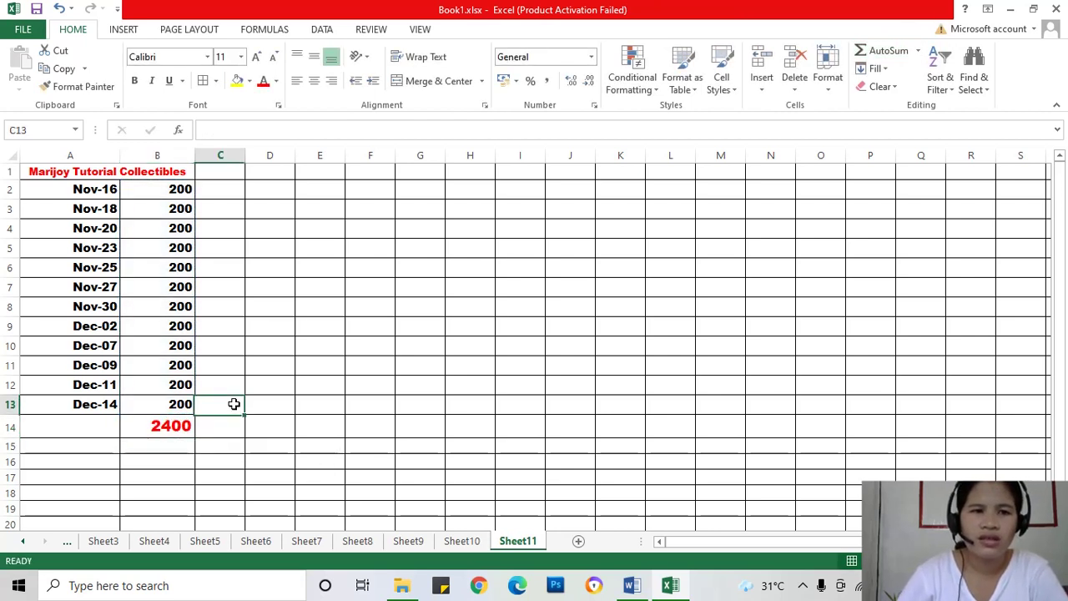
# Switch to Sheet10 and scroll sideways through the collectors' payment columns
pyautogui.click(414, 543)
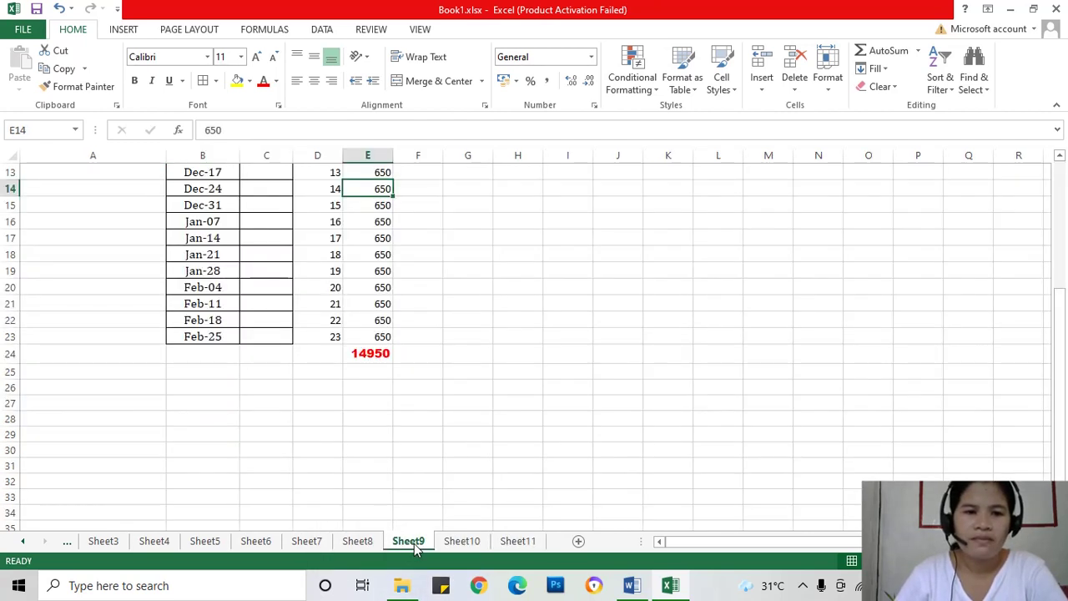
pyautogui.click(462, 541)
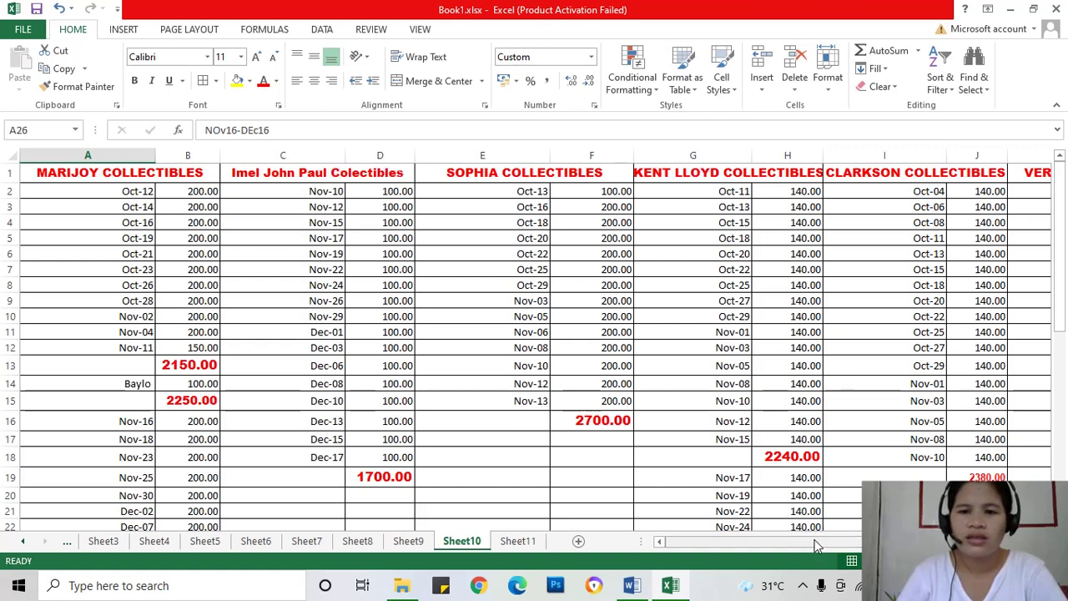
pyautogui.moveTo(811, 543); pyautogui.dragTo(855, 540)
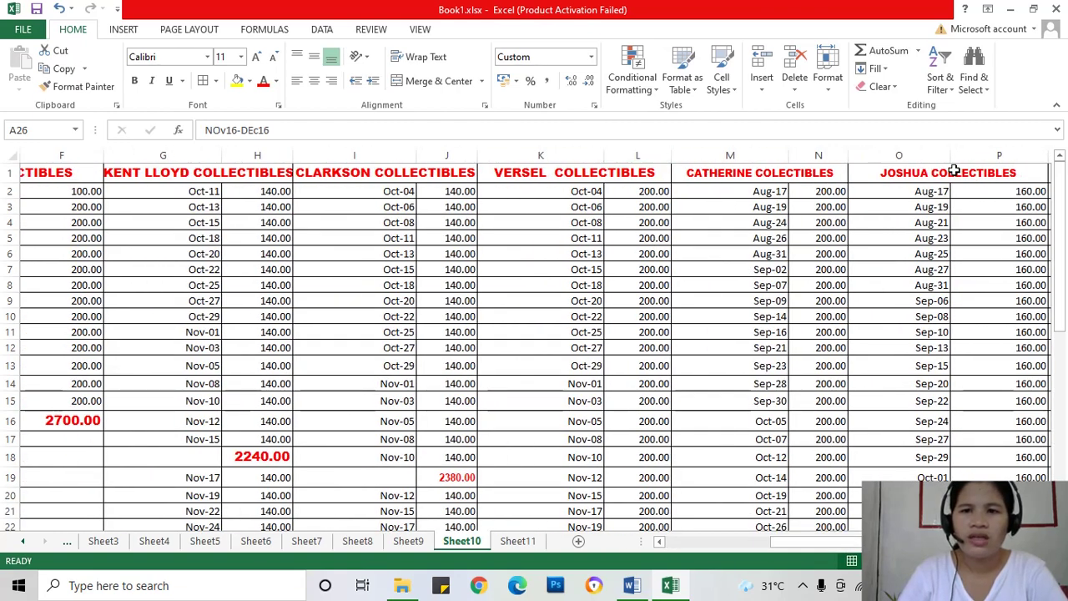
pyautogui.moveTo(793, 546); pyautogui.dragTo(822, 542)
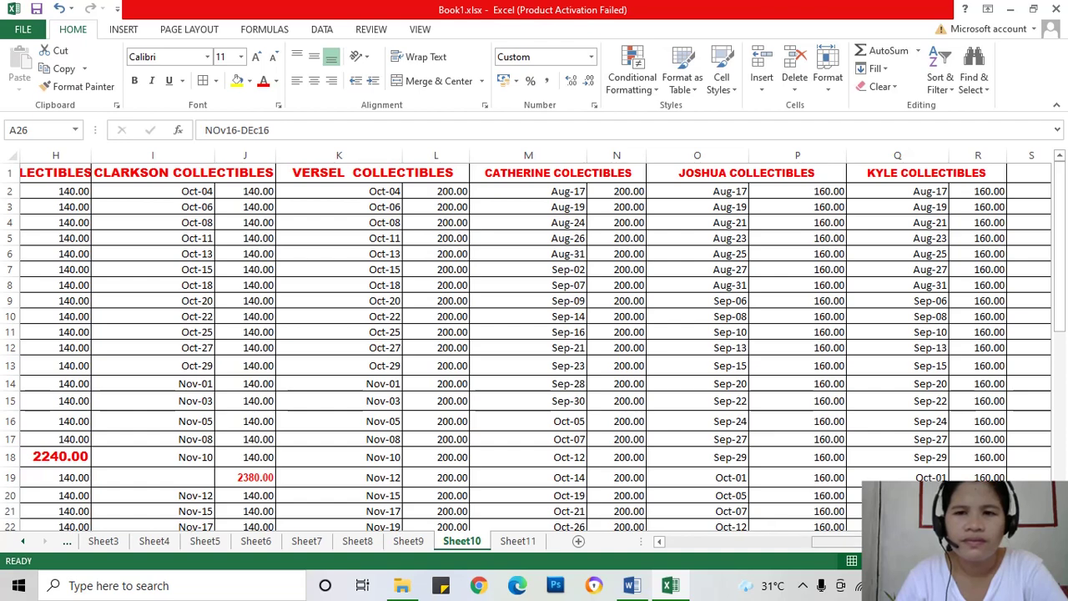
pyautogui.moveTo(838, 542); pyautogui.dragTo(833, 542)
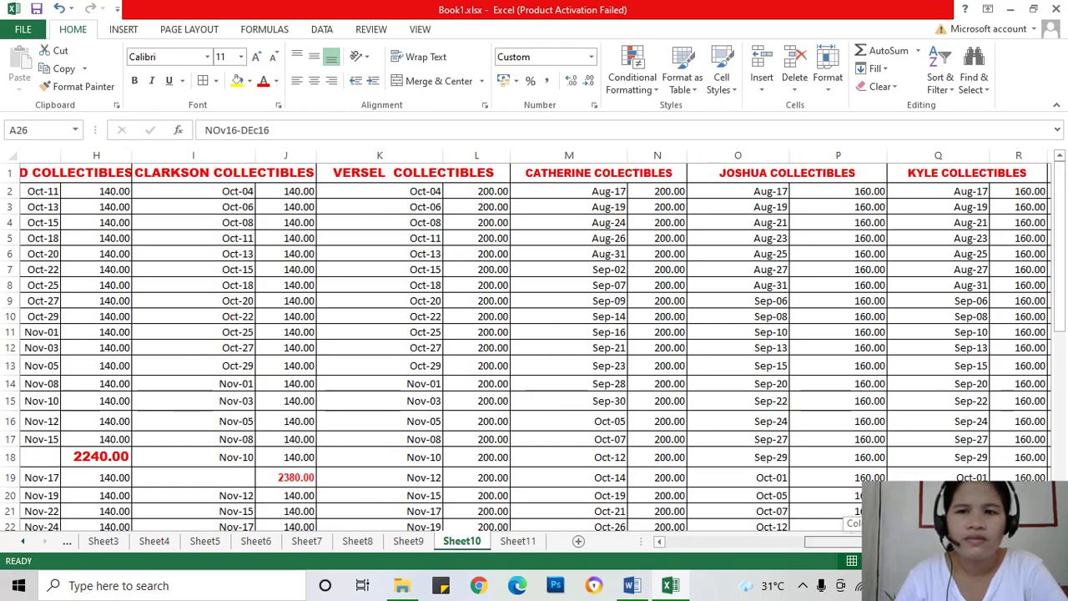
pyautogui.moveTo(833, 541); pyautogui.dragTo(680, 542)
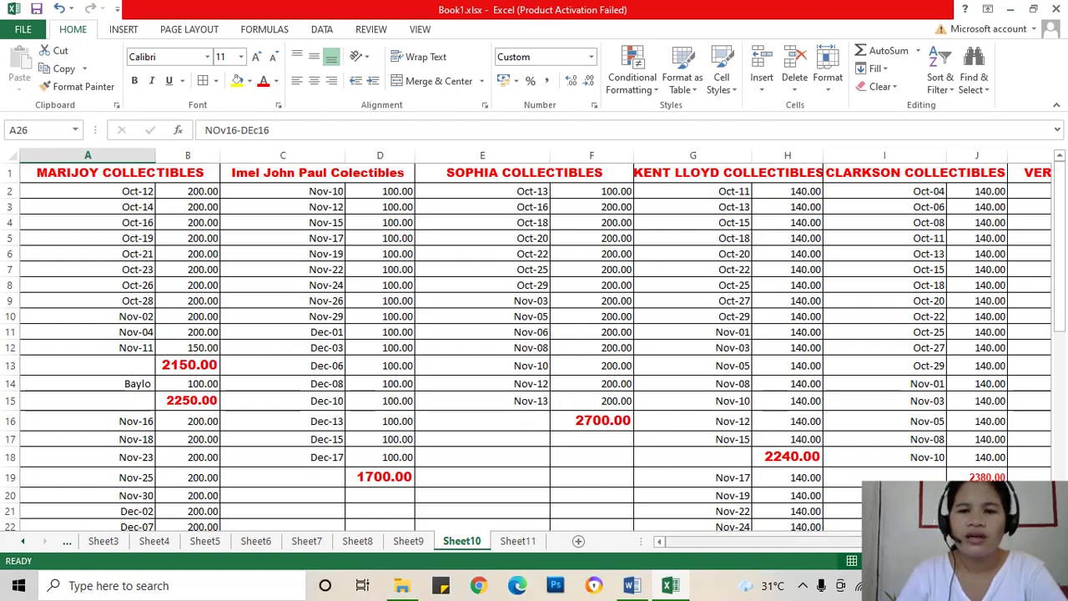
pyautogui.moveTo(868, 541)
pyautogui.mouseDown()
pyautogui.moveTo(895, 541)
pyautogui.moveTo(732, 527)
pyautogui.moveTo(756, 542)
pyautogui.mouseUp()
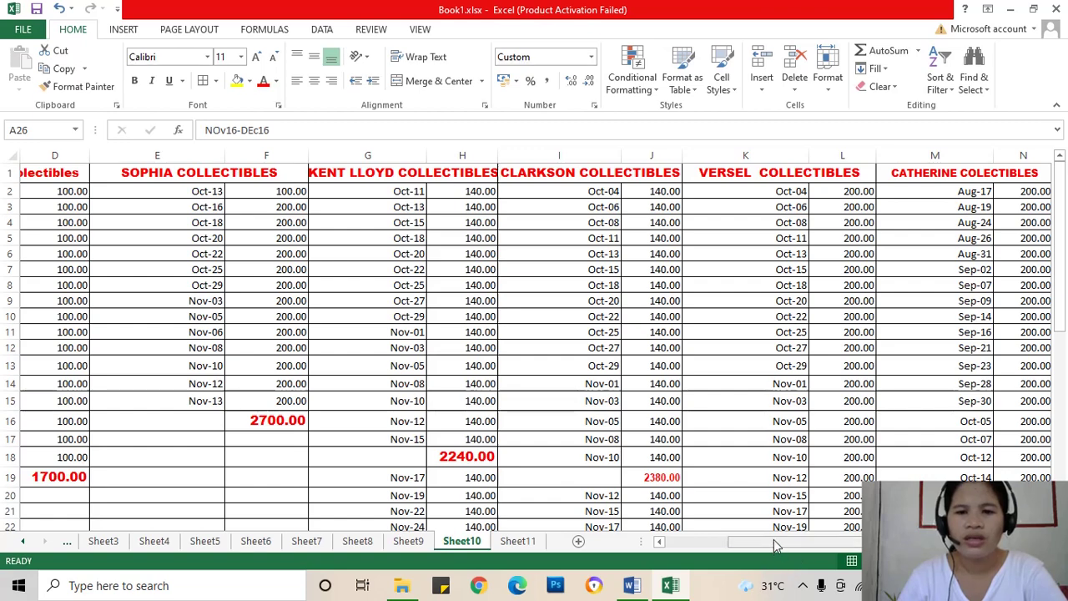
pyautogui.moveTo(775, 542); pyautogui.dragTo(788, 542)
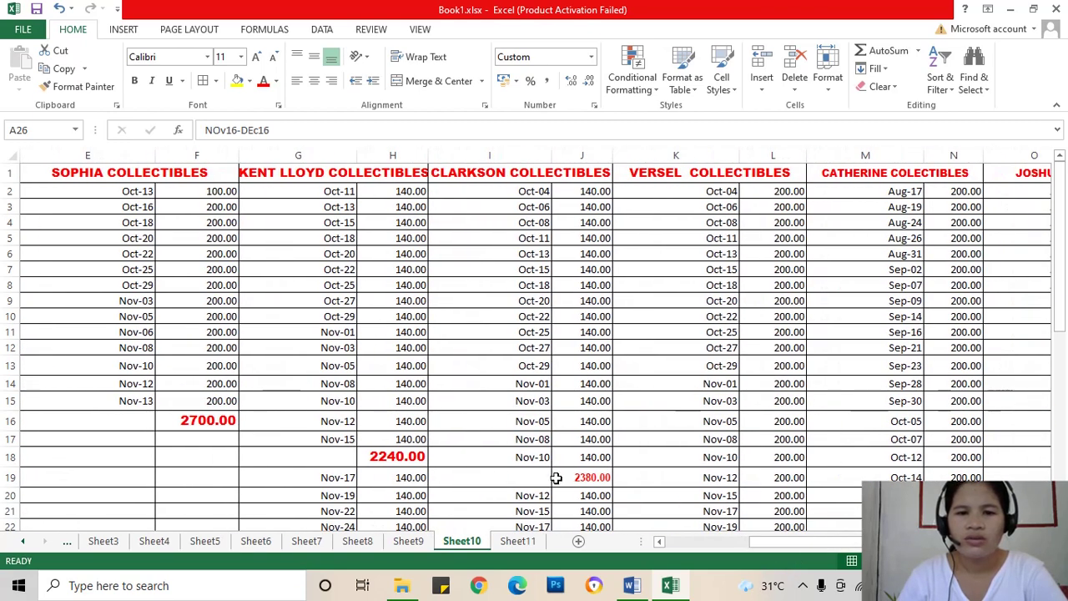
# Enlarge the 2380.00 total in J19 one font size and set it to Arial Black
pyautogui.click(579, 477)
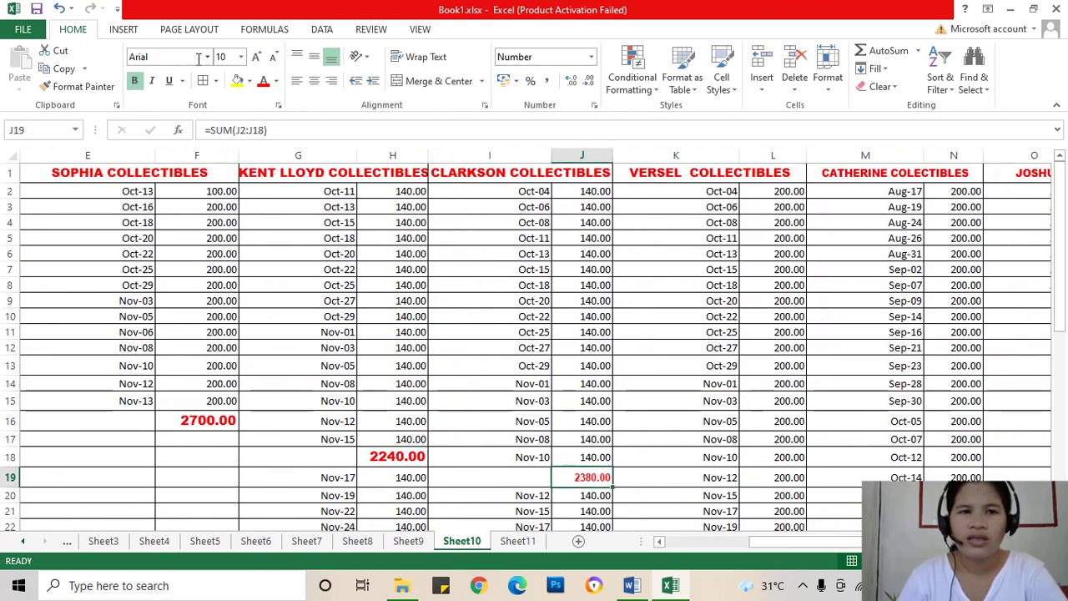
pyautogui.click(256, 59)
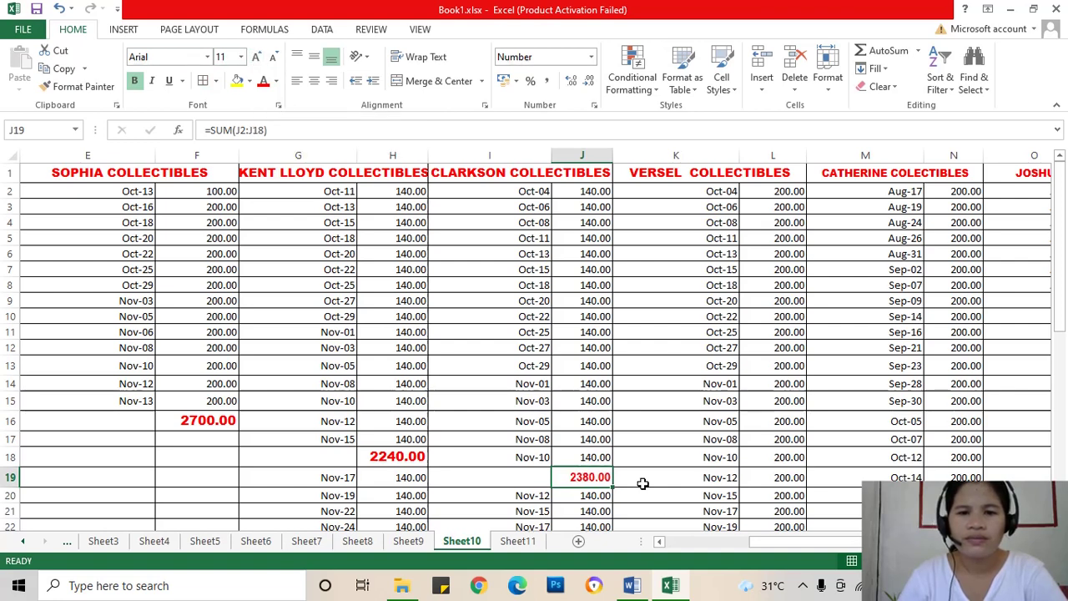
pyautogui.click(157, 57)
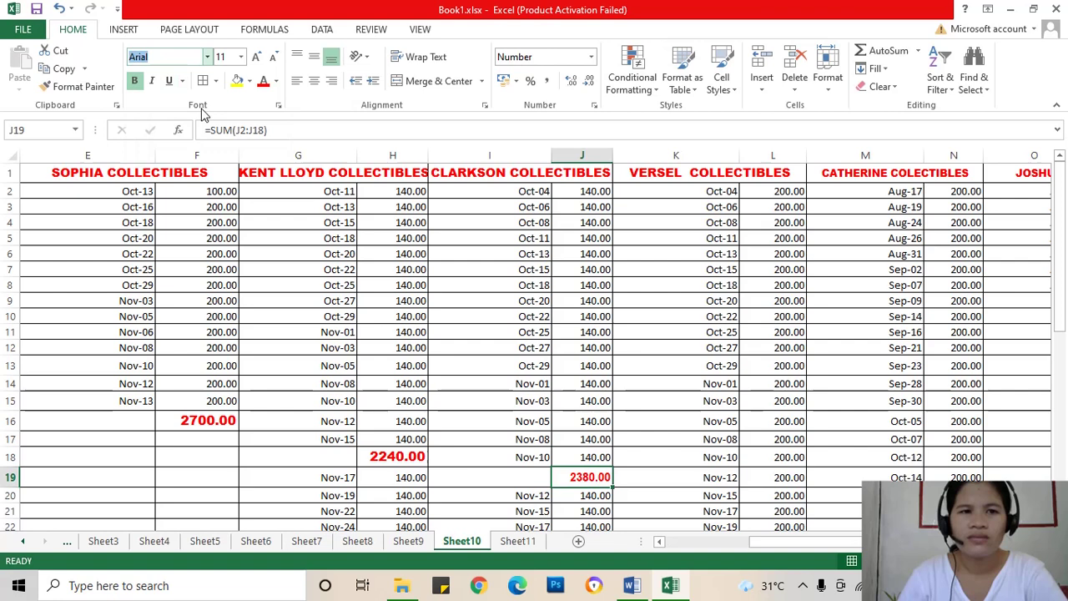
pyautogui.click(207, 57)
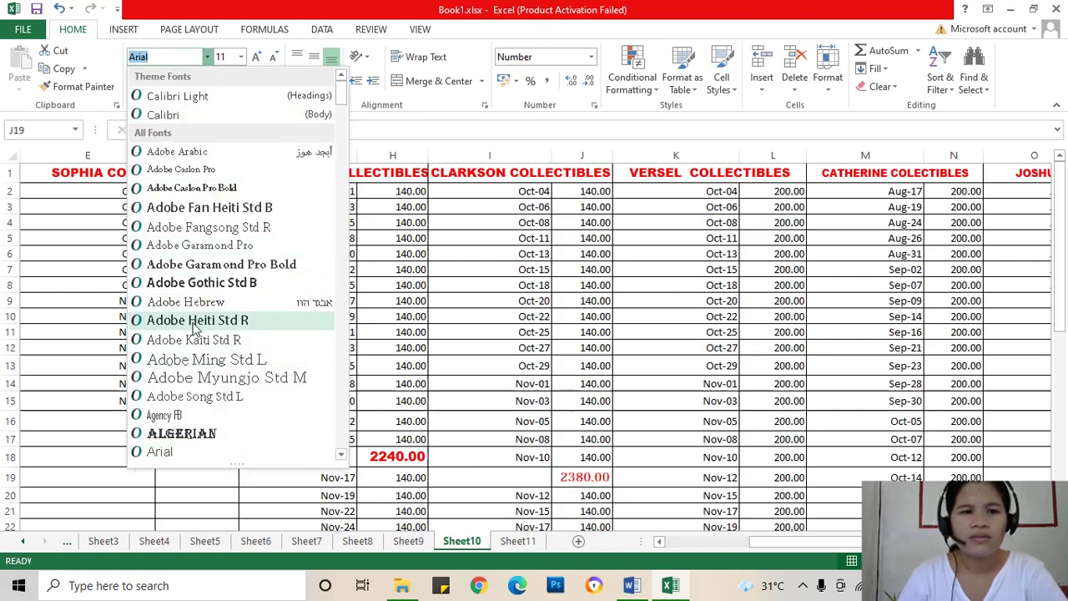
pyautogui.scroll(-2, 192, 305)
pyautogui.click(206, 364)
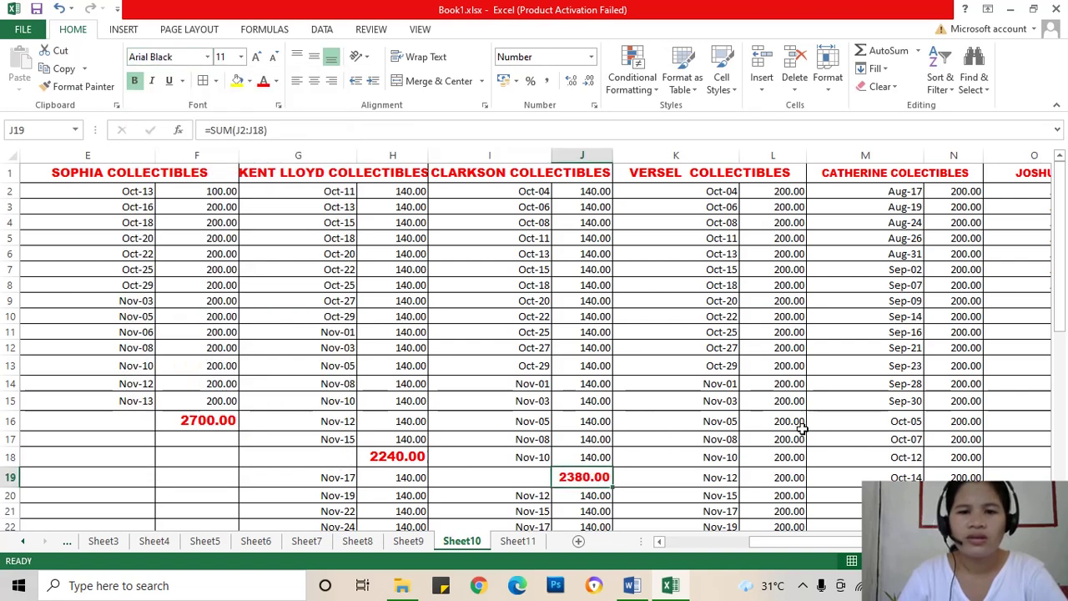
pyautogui.click(777, 456)
pyautogui.moveTo(772, 541); pyautogui.dragTo(789, 541)
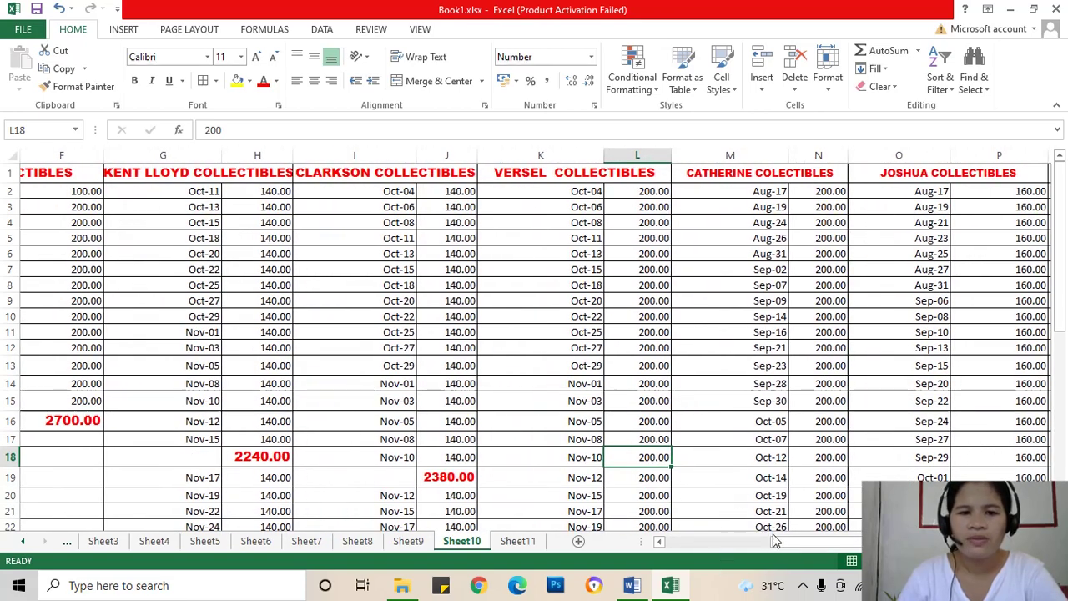
# Review Sheet10's collectibles columns, then return to Sheet11's Marijoy Tutorial Collectibles list
pyautogui.moveTo(785, 541); pyautogui.dragTo(843, 551)
pyautogui.scroll(-3, 504, 355)
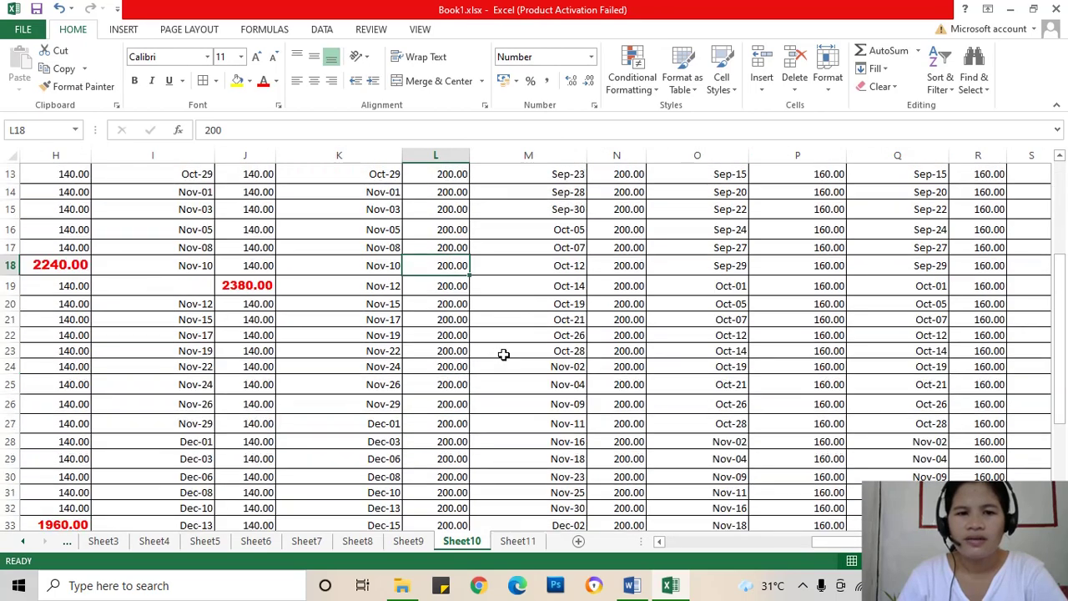
pyautogui.scroll(-4, 504, 355)
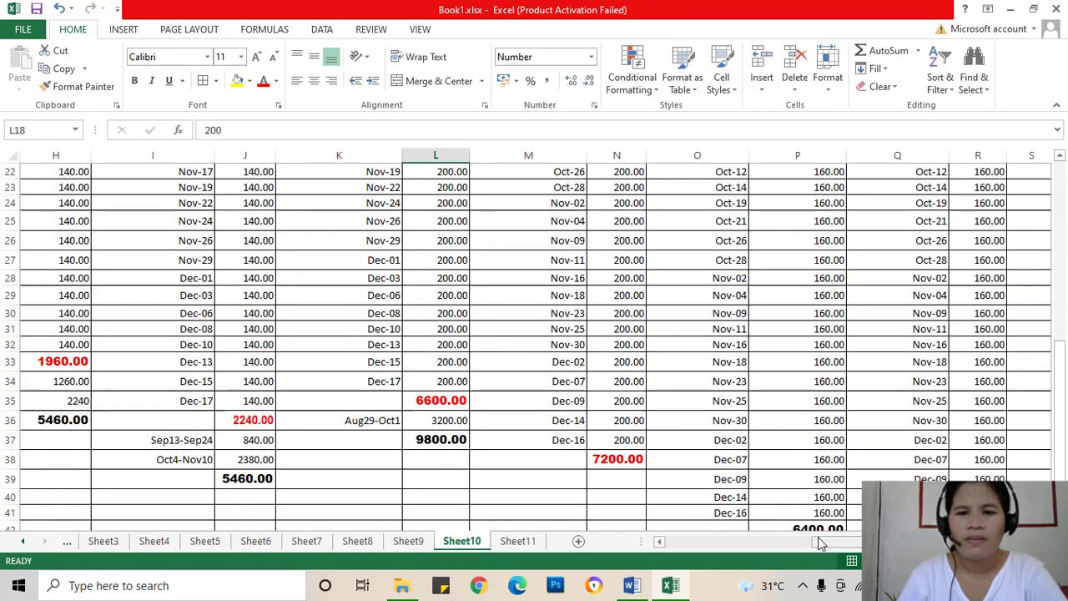
pyautogui.moveTo(822, 545); pyautogui.dragTo(829, 544)
pyautogui.scroll(4, 682, 334)
pyautogui.scroll(3, 377, 170)
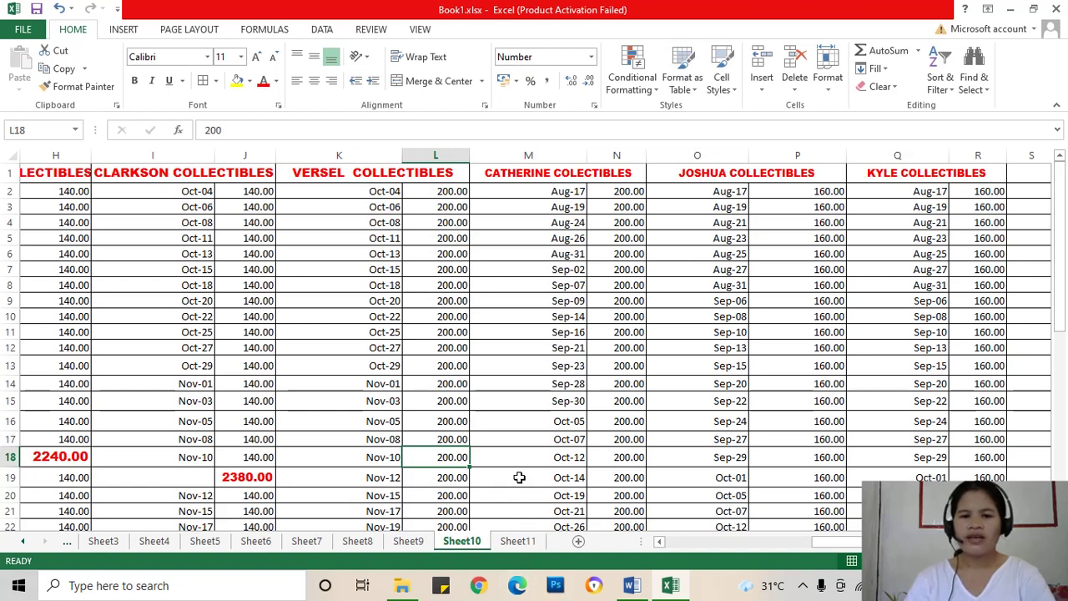
pyautogui.click(518, 541)
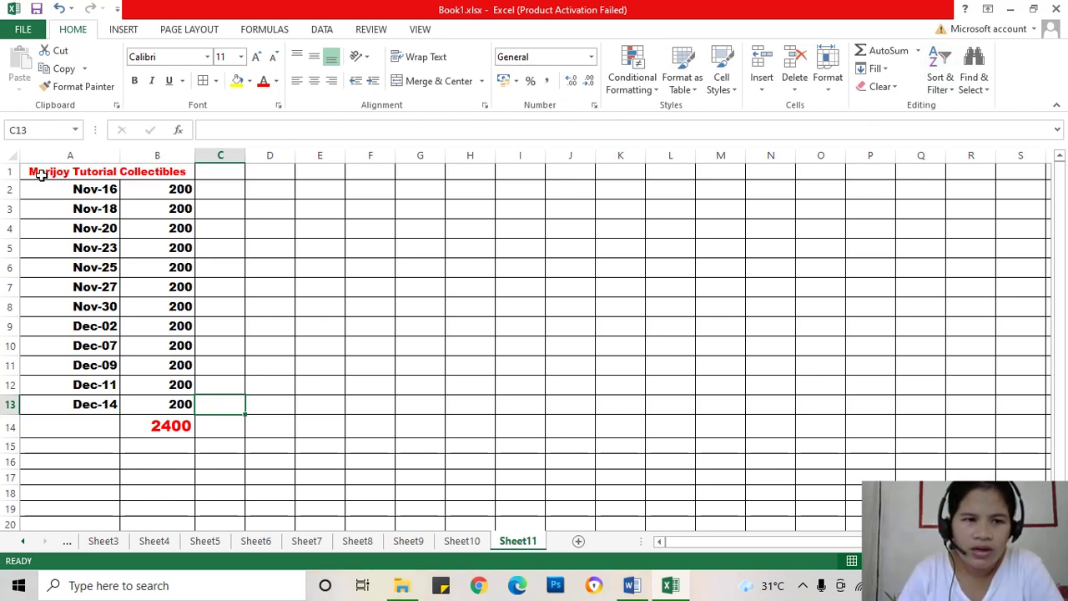
# Delete cells A1:B14 holding the Marijoy Tutorial Collectibles table from Sheet11
pyautogui.moveTo(40, 174); pyautogui.dragTo(163, 424)
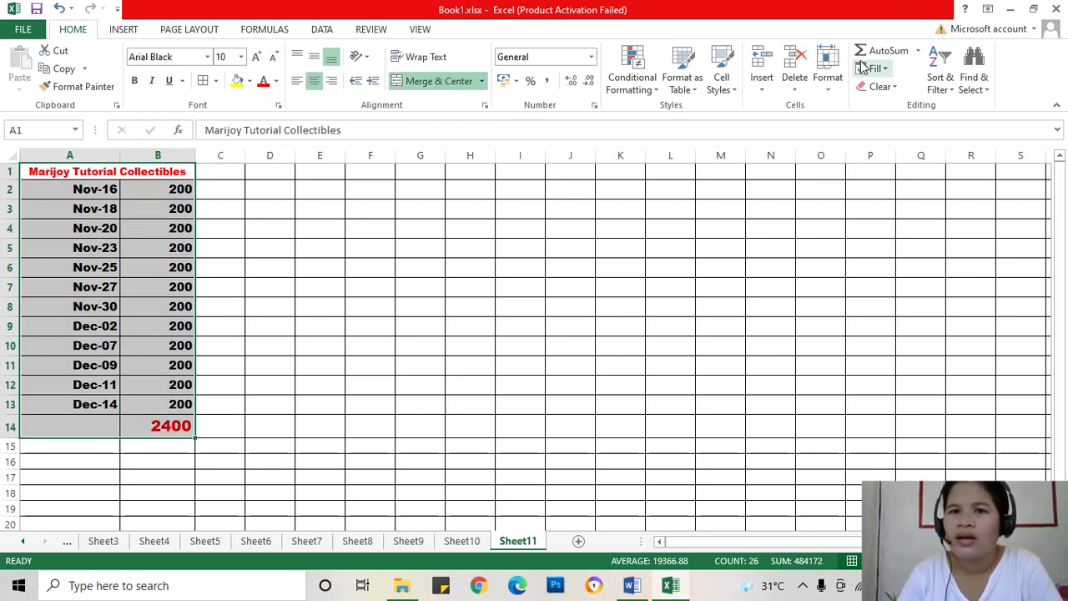
pyautogui.click(797, 63)
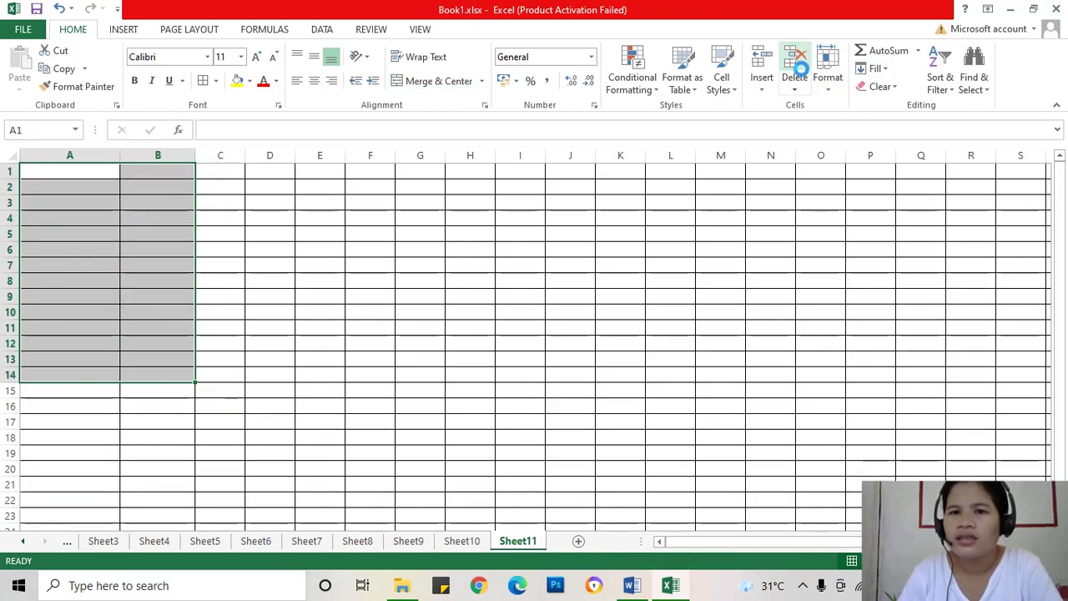
pyautogui.click(522, 315)
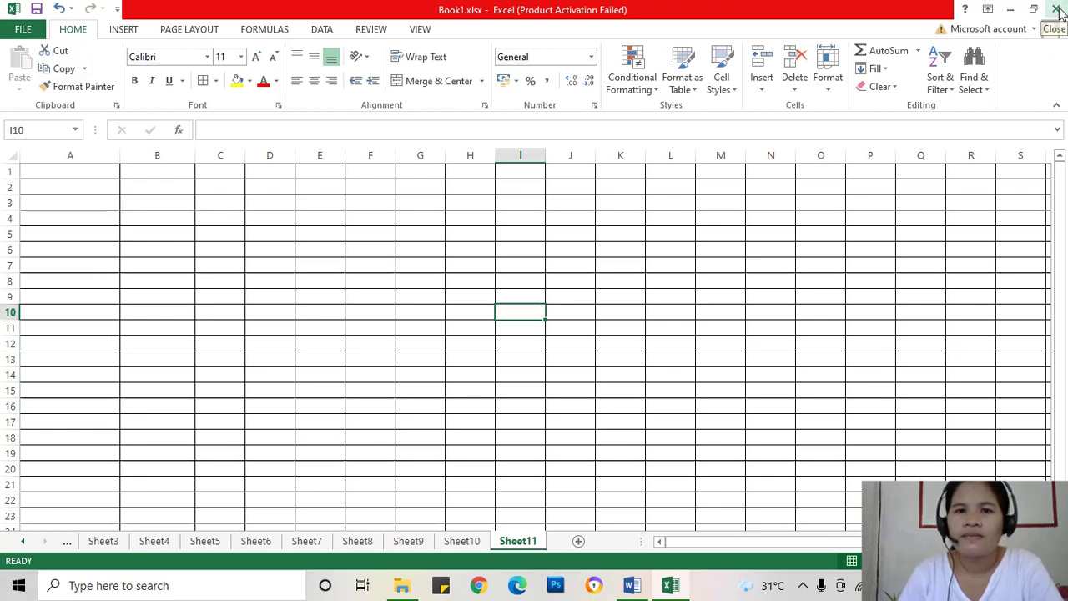
# Enter 4000 in B2 and 400 in C2
pyautogui.click(129, 190)
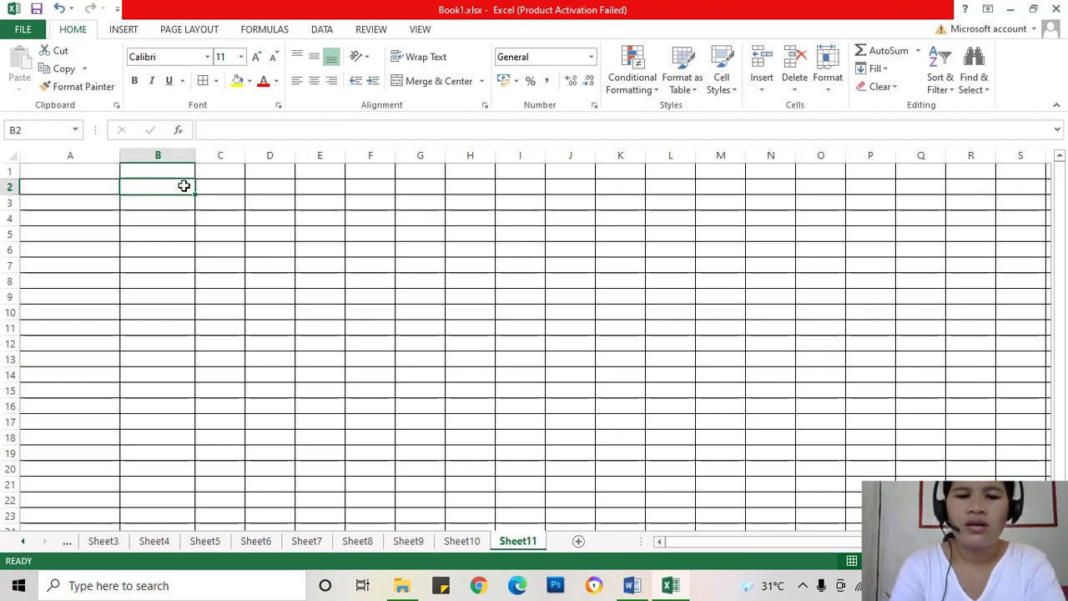
pyautogui.write('4000')
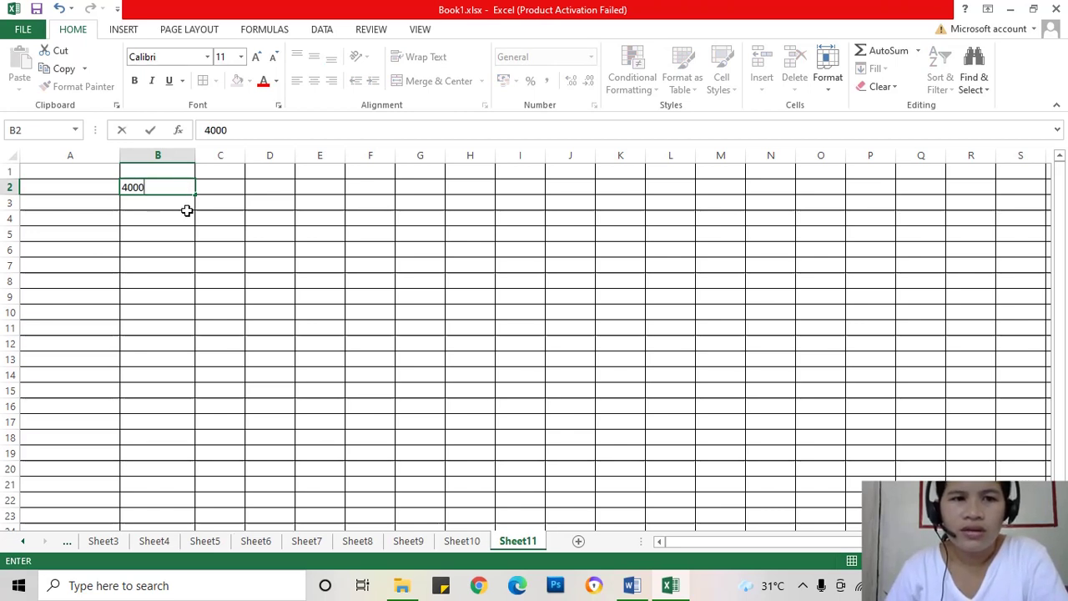
pyautogui.press('Return')
pyautogui.click(210, 188)
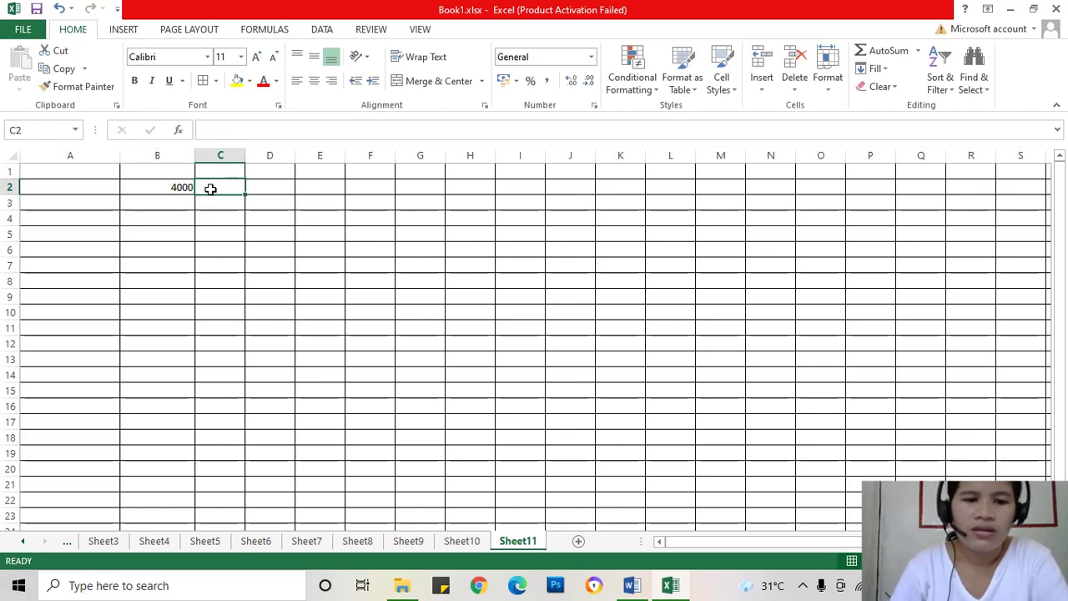
pyautogui.doubleClick(211, 189)
pyautogui.write('4000')
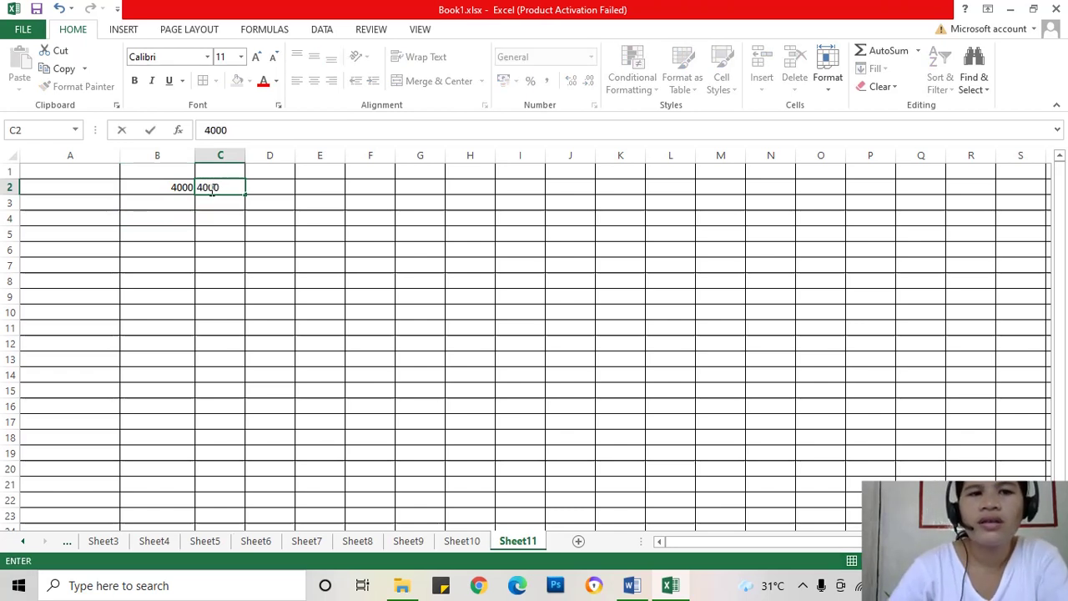
pyautogui.press('BackSpace')
pyautogui.click(291, 197)
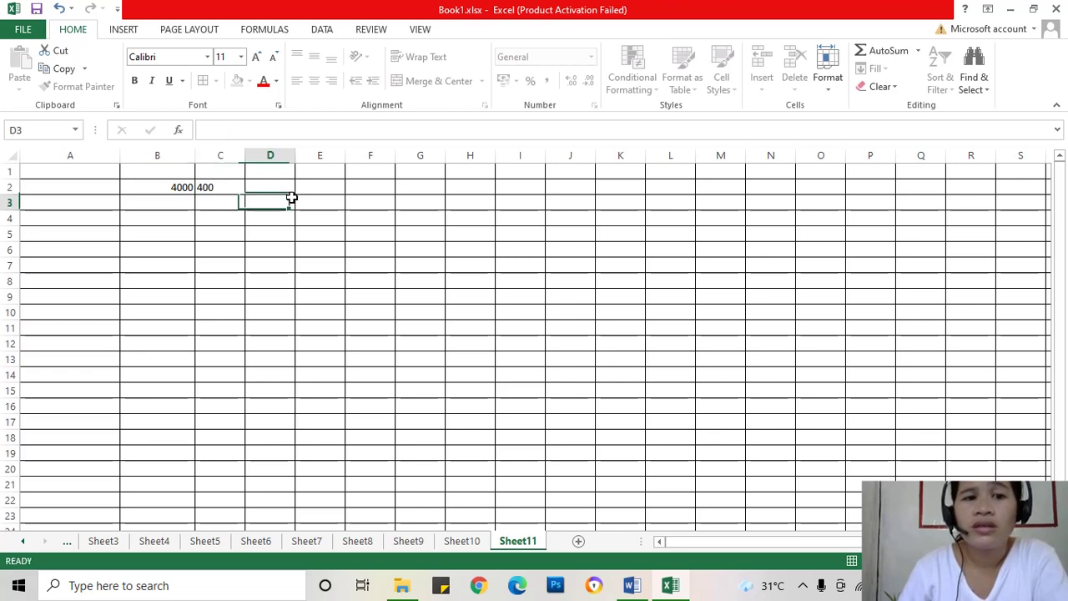
# Enter a formula in D2 referencing B1 with stray text, producing a #NAME? error
pyautogui.click(284, 184)
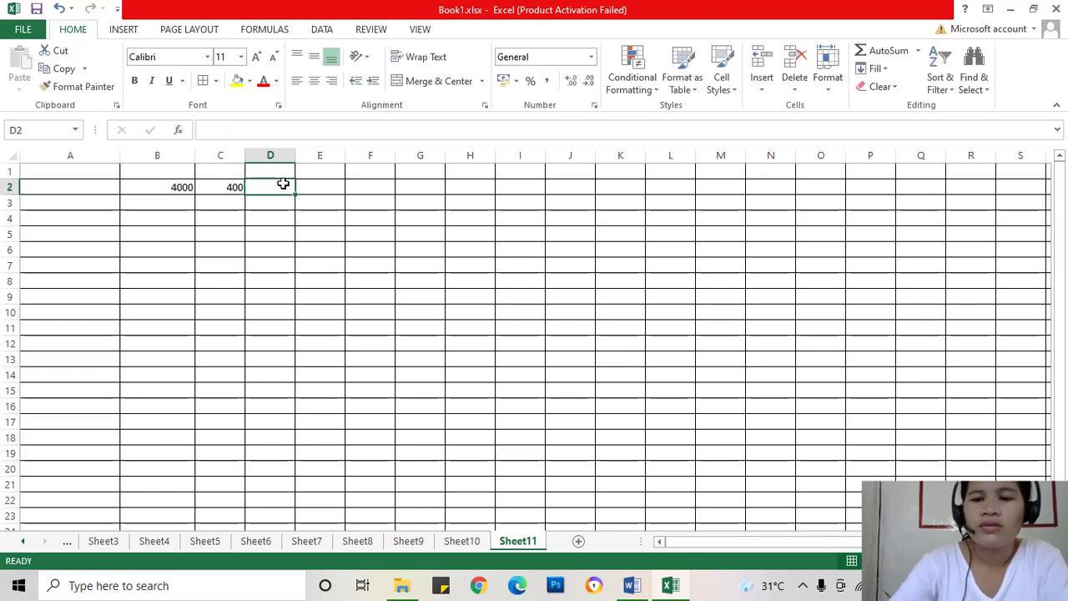
pyautogui.write('=')
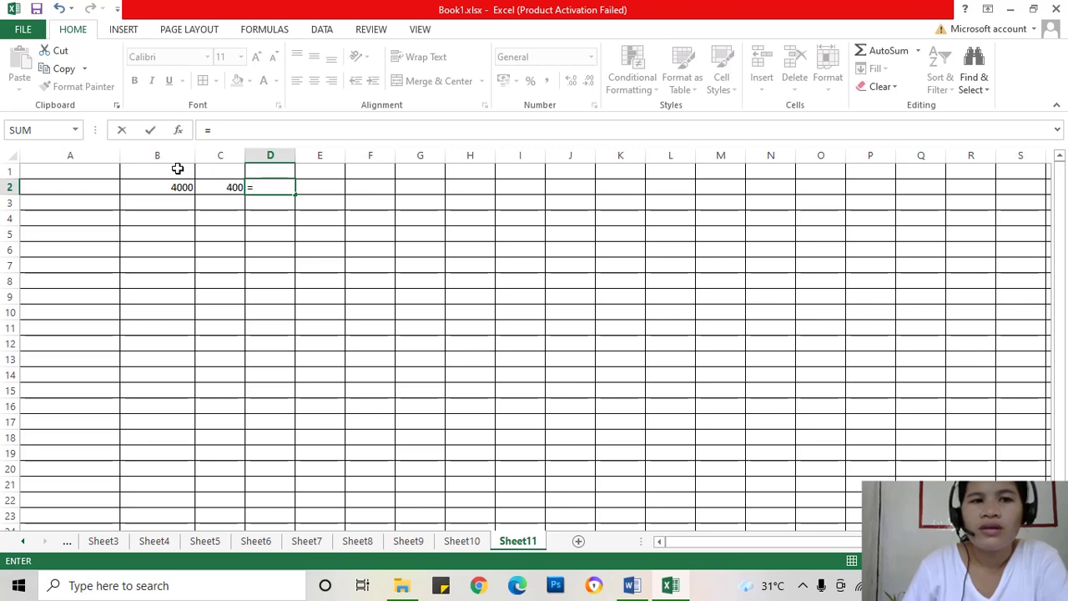
pyautogui.click(177, 168)
pyautogui.write('Total')
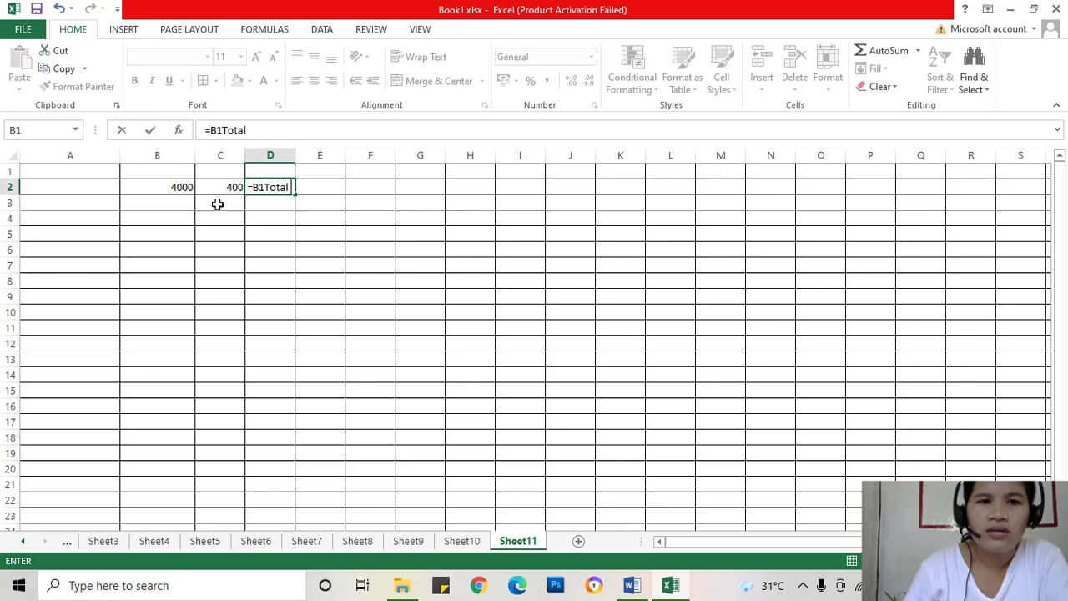
pyautogui.press('BackSpace')
pyautogui.press('BackSpace')
pyautogui.press('BackSpace')
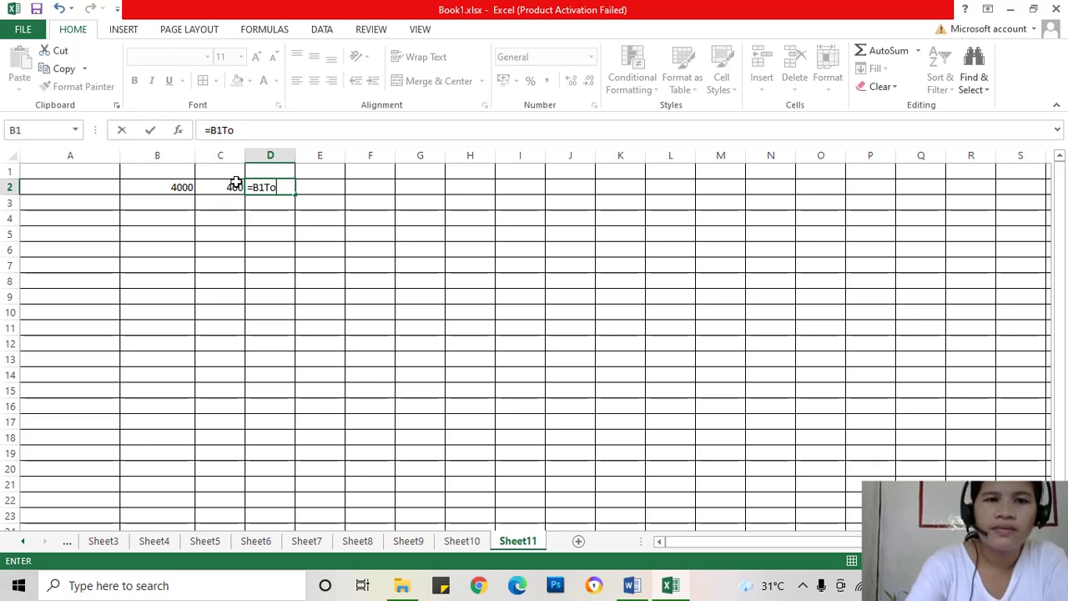
pyautogui.press('BackSpace')
pyautogui.press('BackSpace')
pyautogui.press('BackSpace')
pyautogui.press('BackSpace')
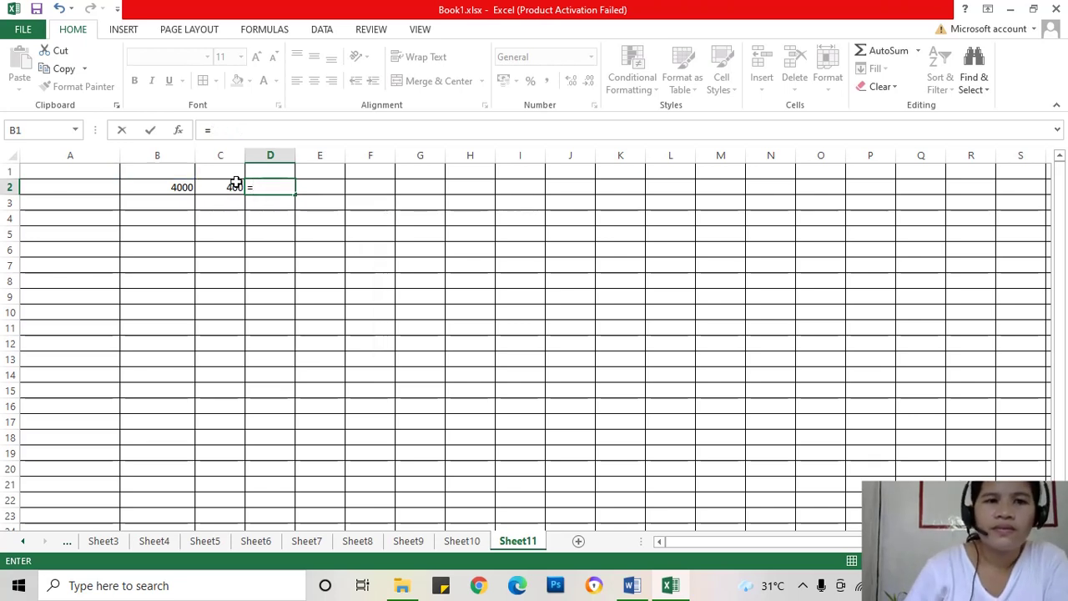
pyautogui.click(180, 172)
pyautogui.write('Tita')
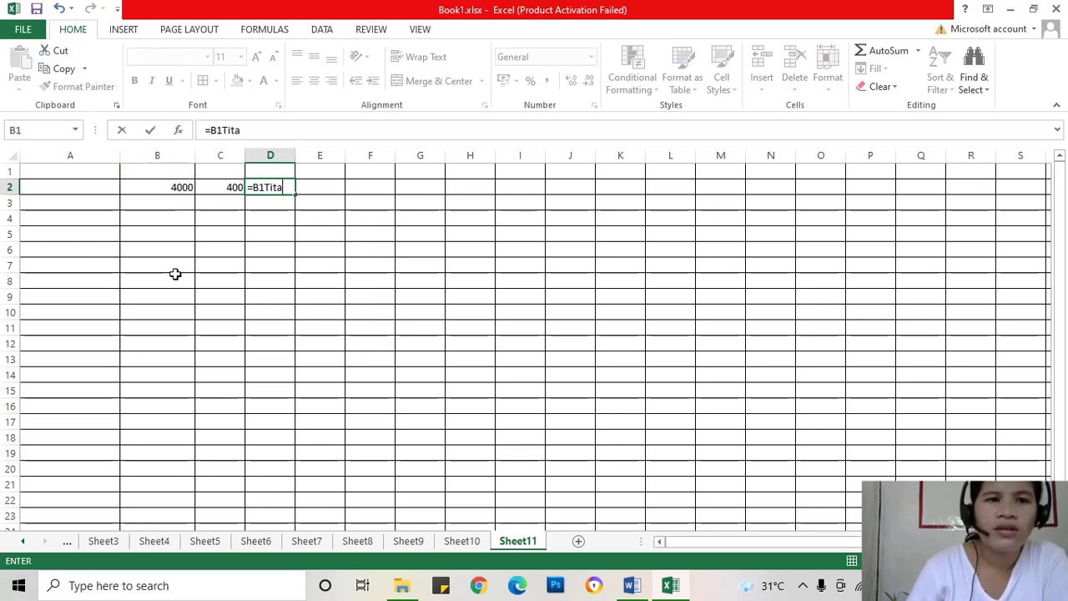
pyautogui.click(175, 276)
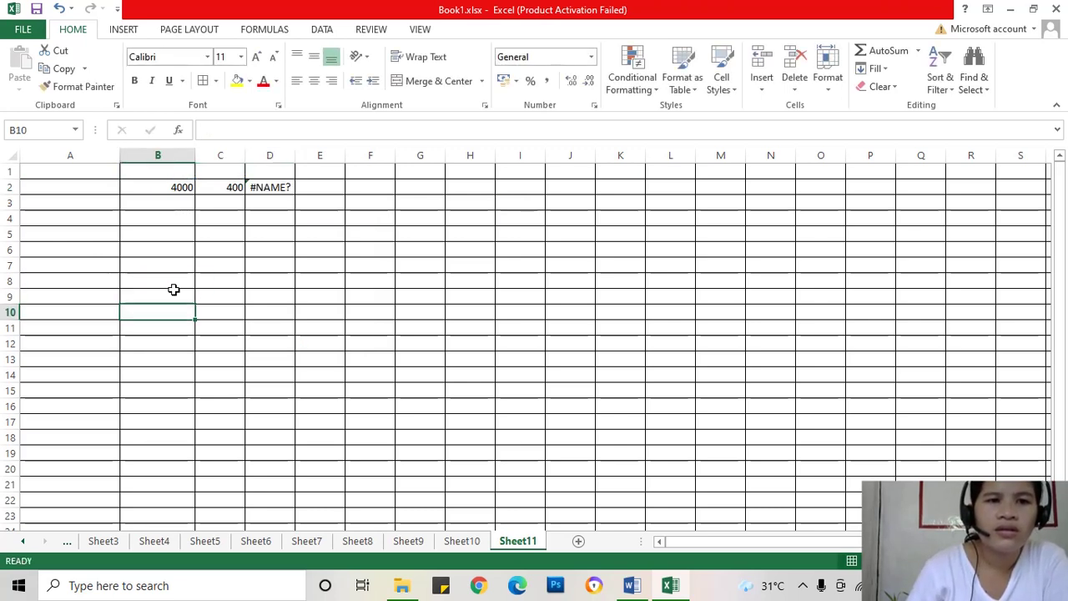
pyautogui.moveTo(172, 172); pyautogui.dragTo(172, 185)
# Correct the B1 heading's typo so it reads 'Total Income'
pyautogui.click(170, 173)
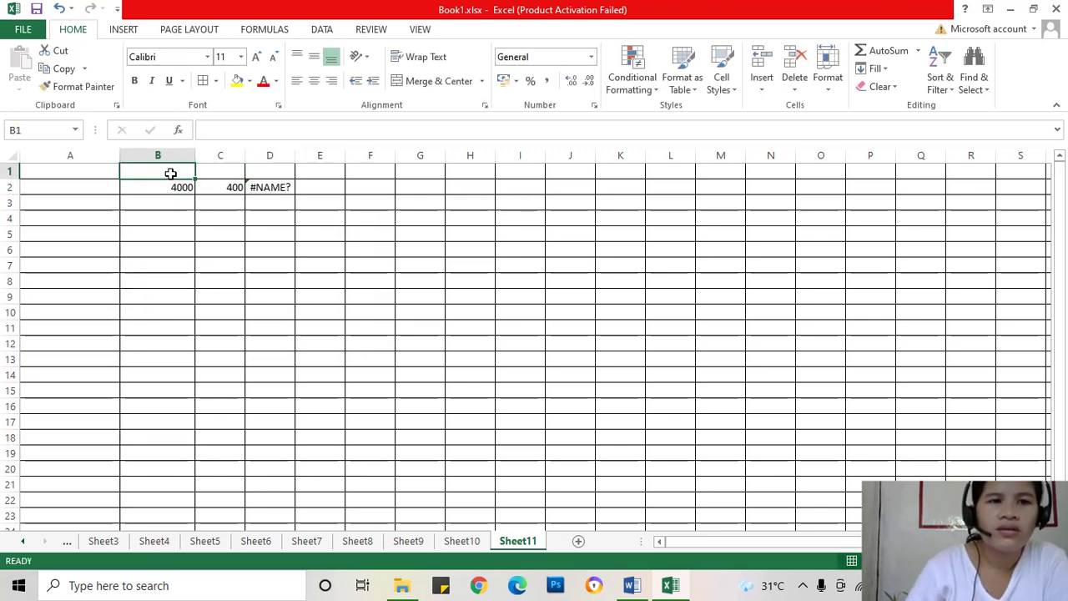
pyautogui.write('t')
pyautogui.press('BackSpace')
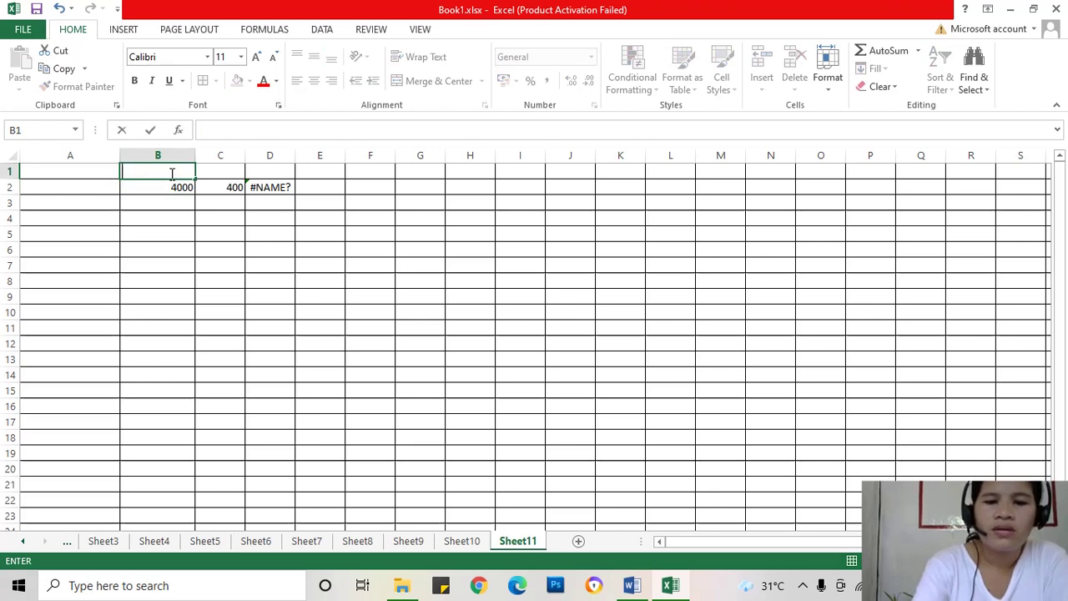
pyautogui.write('To')
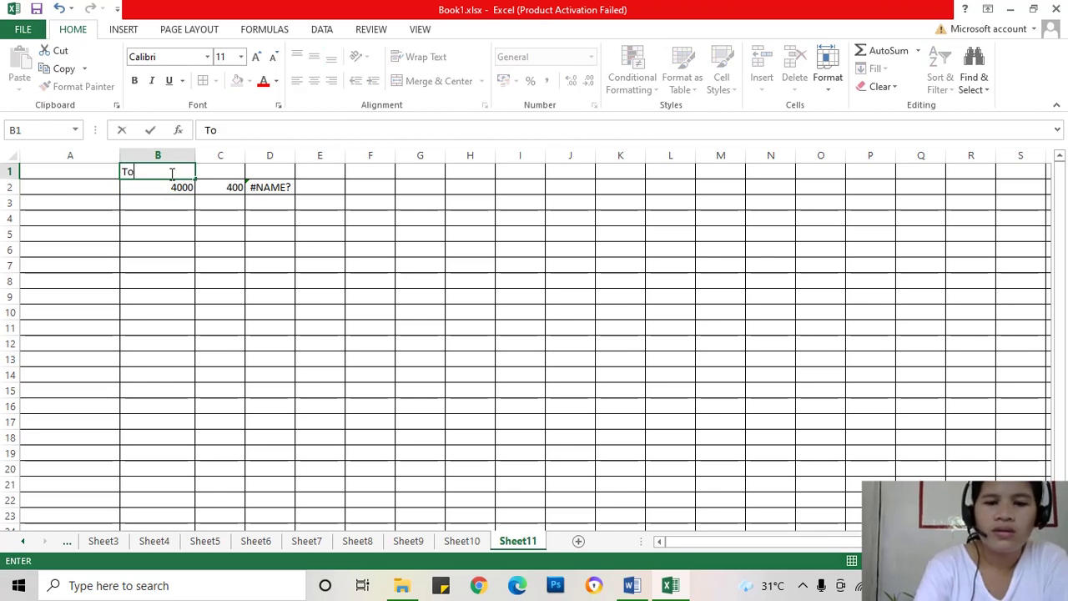
pyautogui.write('tal Incoem')
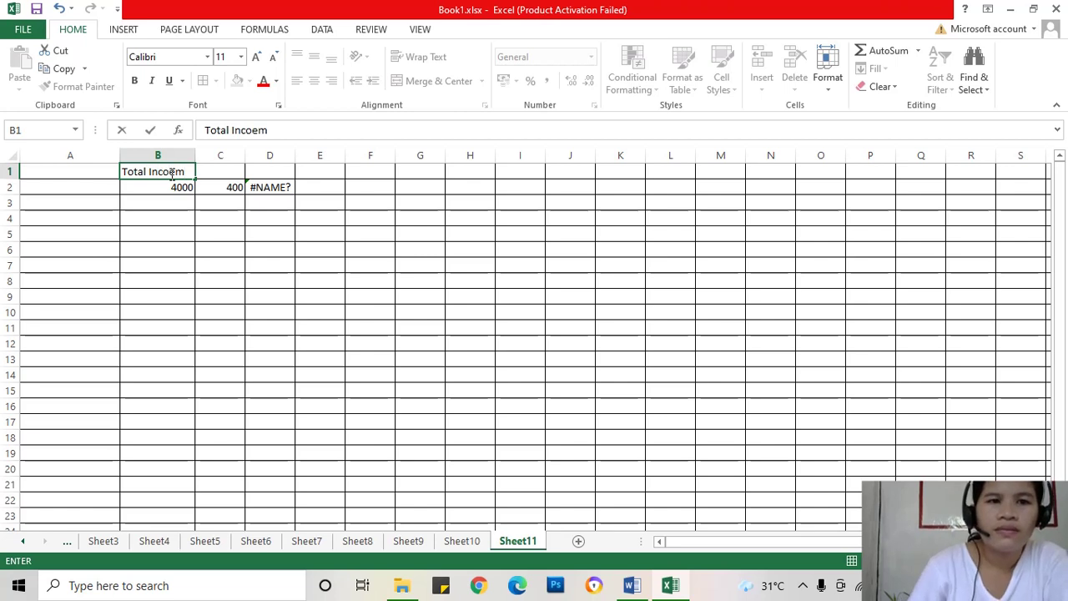
pyautogui.press('BackSpace')
pyautogui.press('BackSpace')
pyautogui.press('BackSpace')
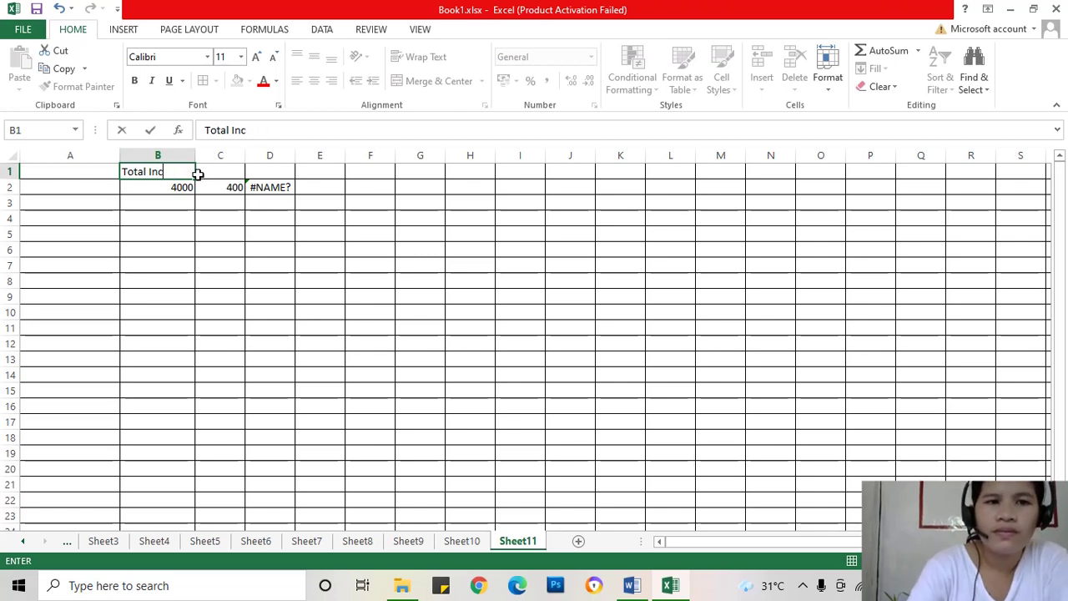
pyautogui.write('ome')
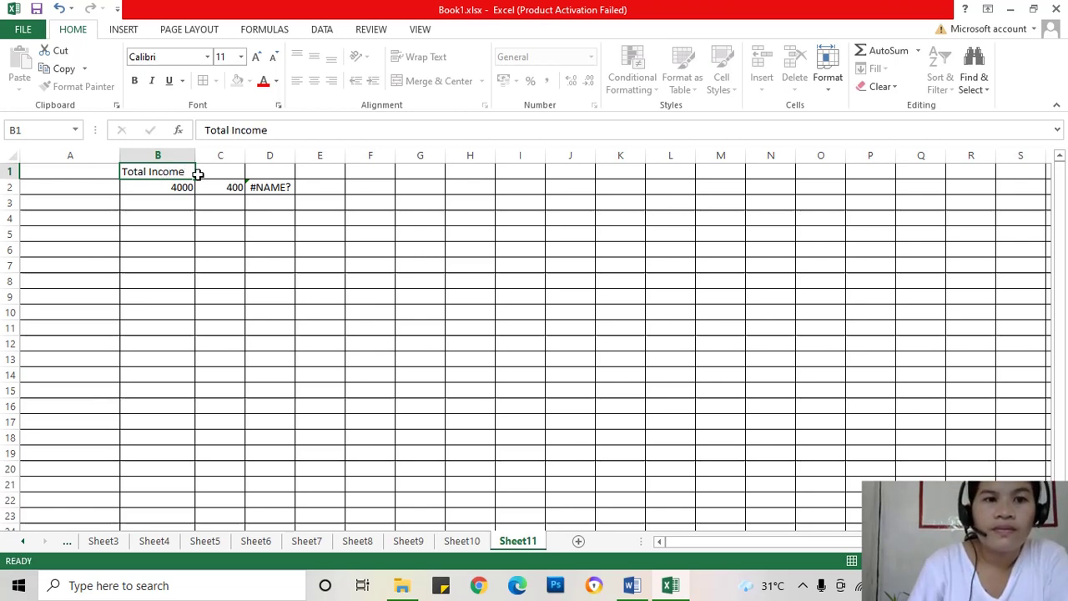
# Type the heading 'Expenses' in C1
pyautogui.click(205, 174)
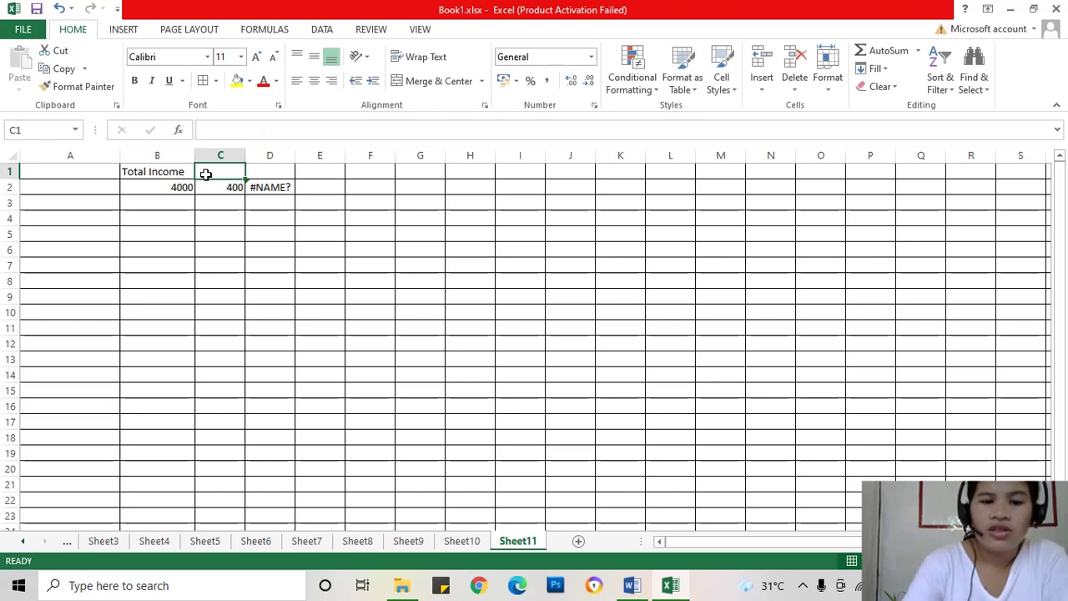
pyautogui.write('Expene')
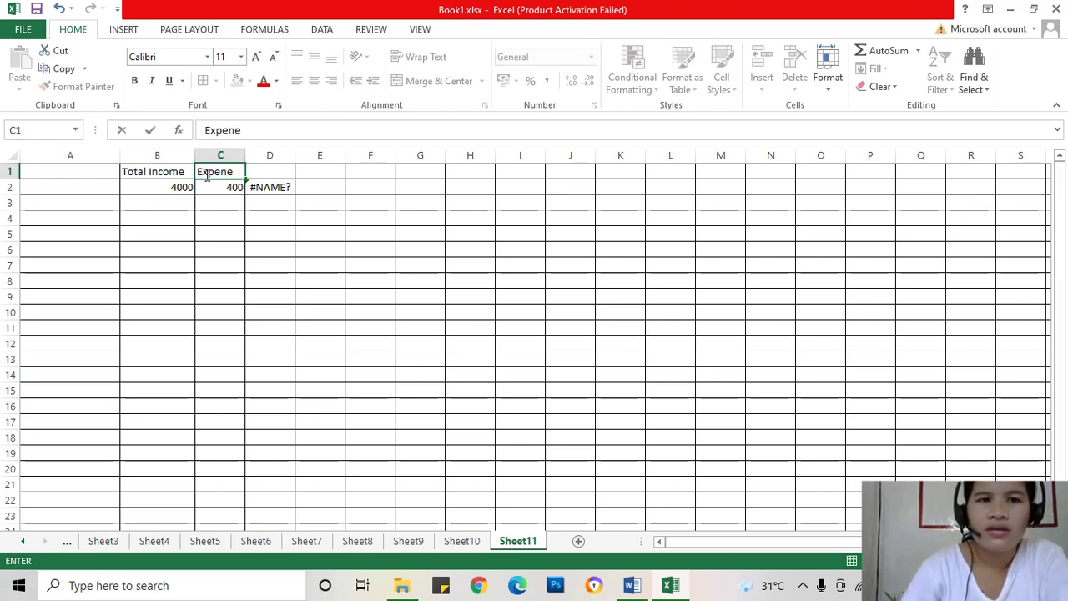
pyautogui.press('BackSpace')
pyautogui.write('ses')
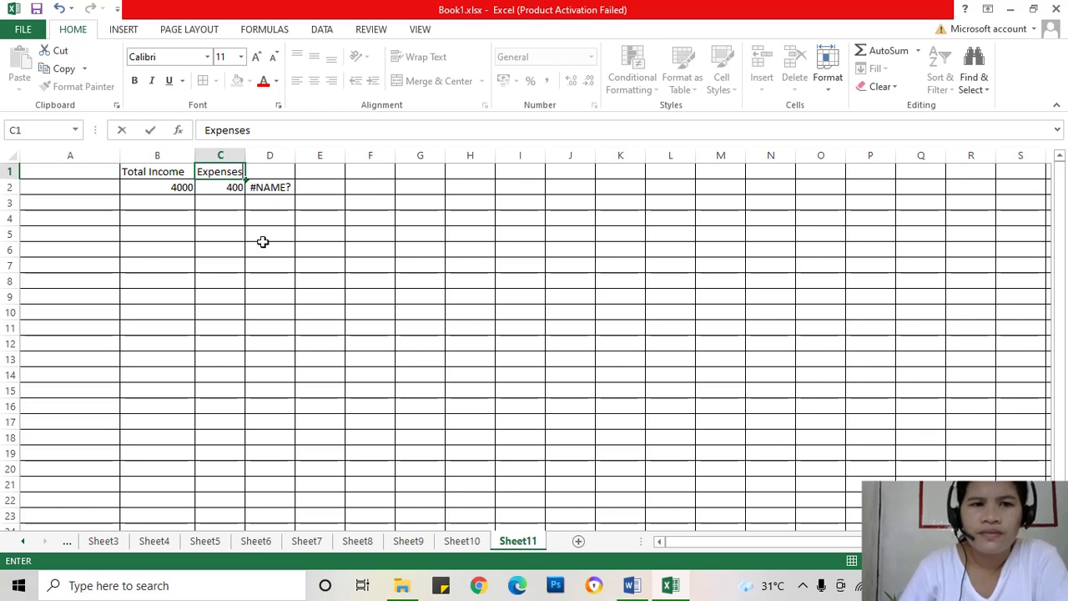
pyautogui.click(262, 242)
# Put the formula =B2-C2 in D2 so it shows 3600
pyautogui.click(231, 187)
pyautogui.click(275, 187)
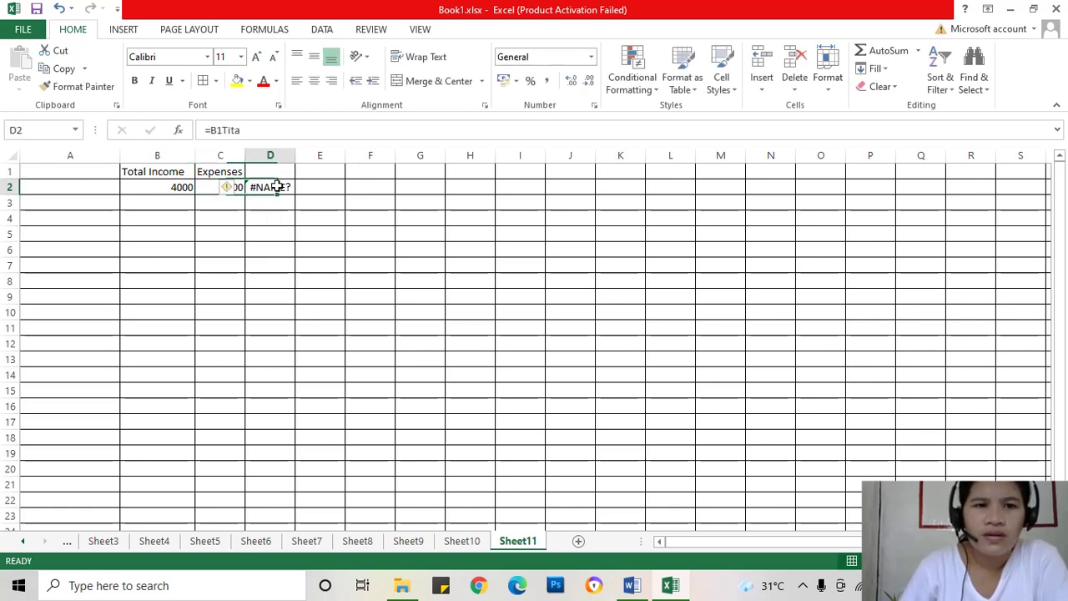
pyautogui.write('=')
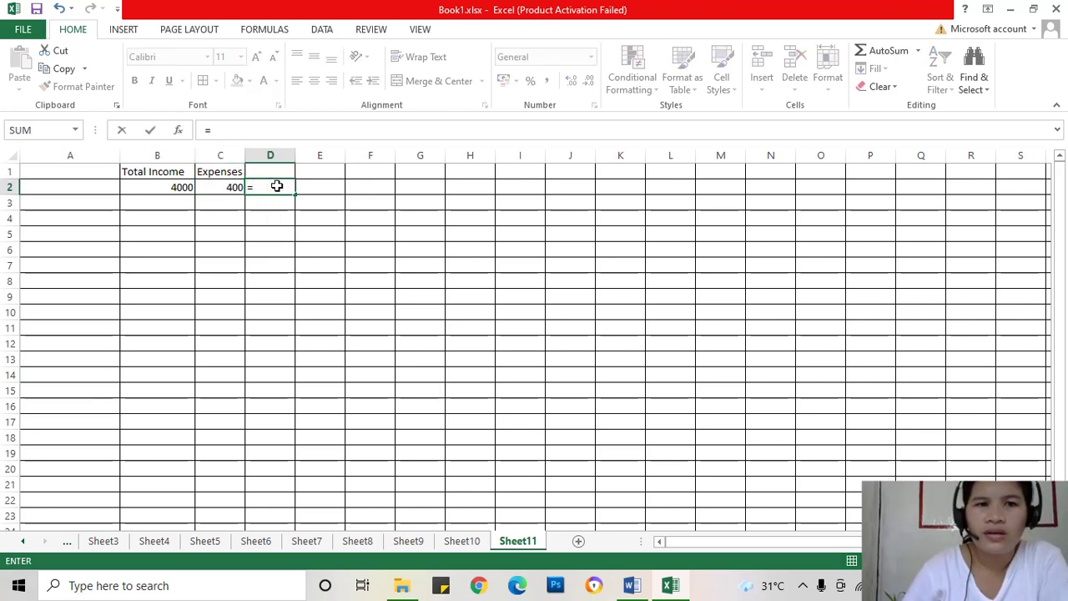
pyautogui.click(157, 190)
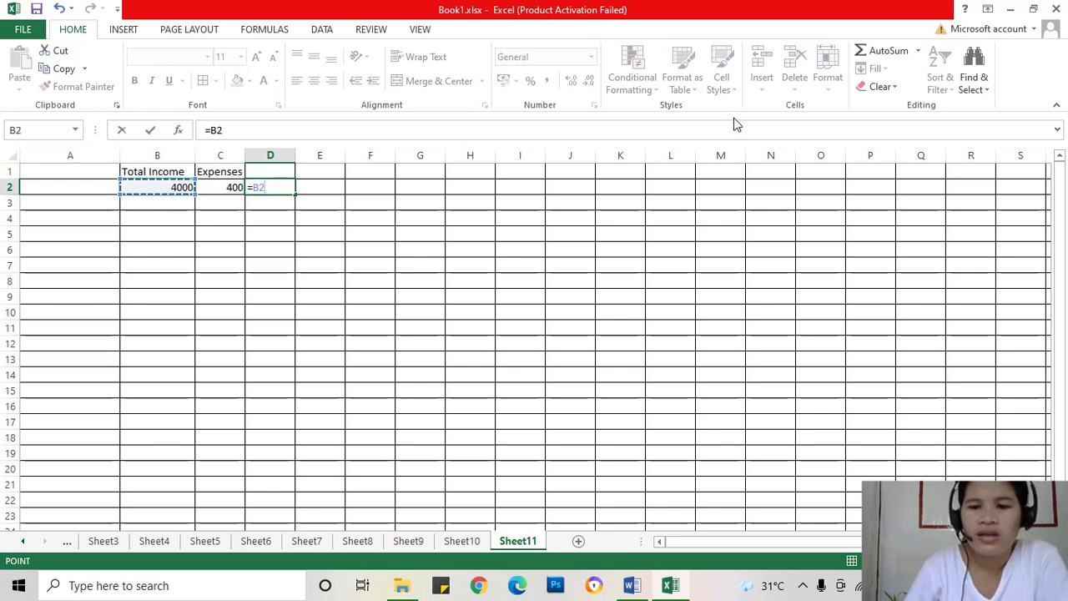
pyautogui.write('-')
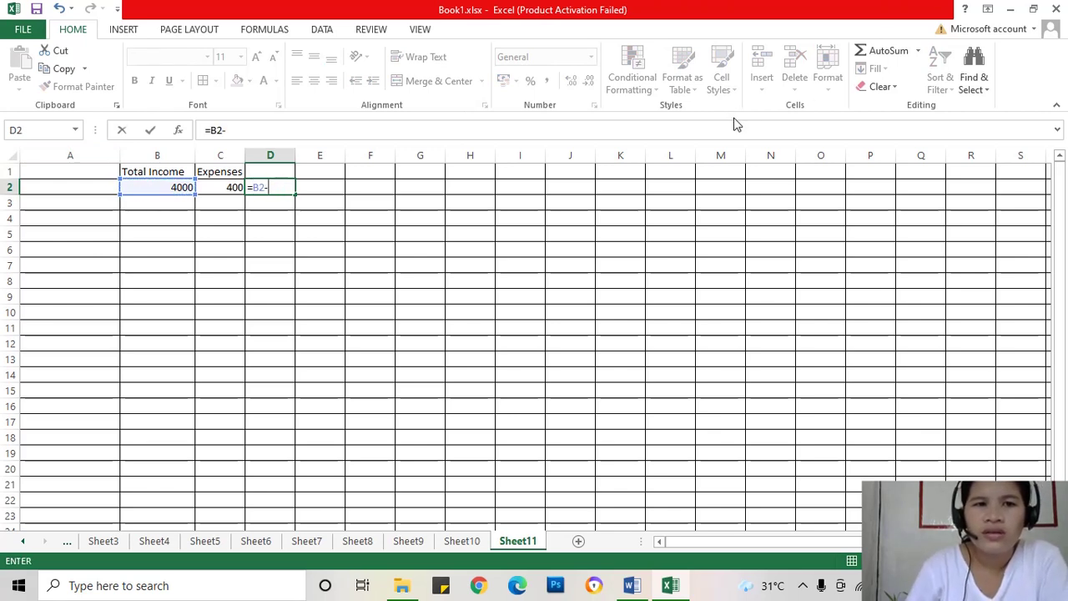
pyautogui.click(238, 189)
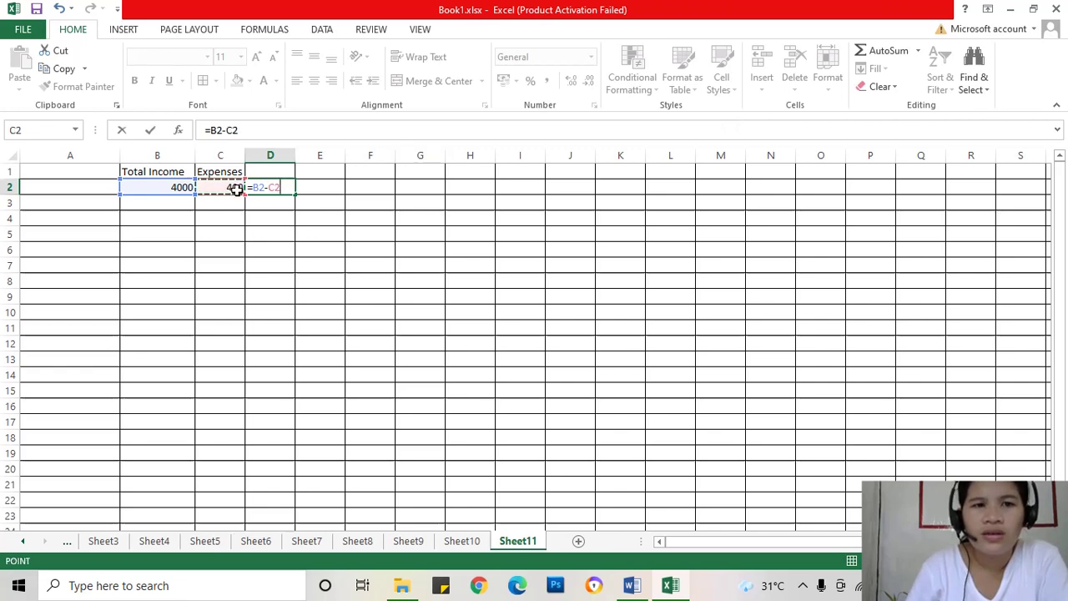
pyautogui.press('Return')
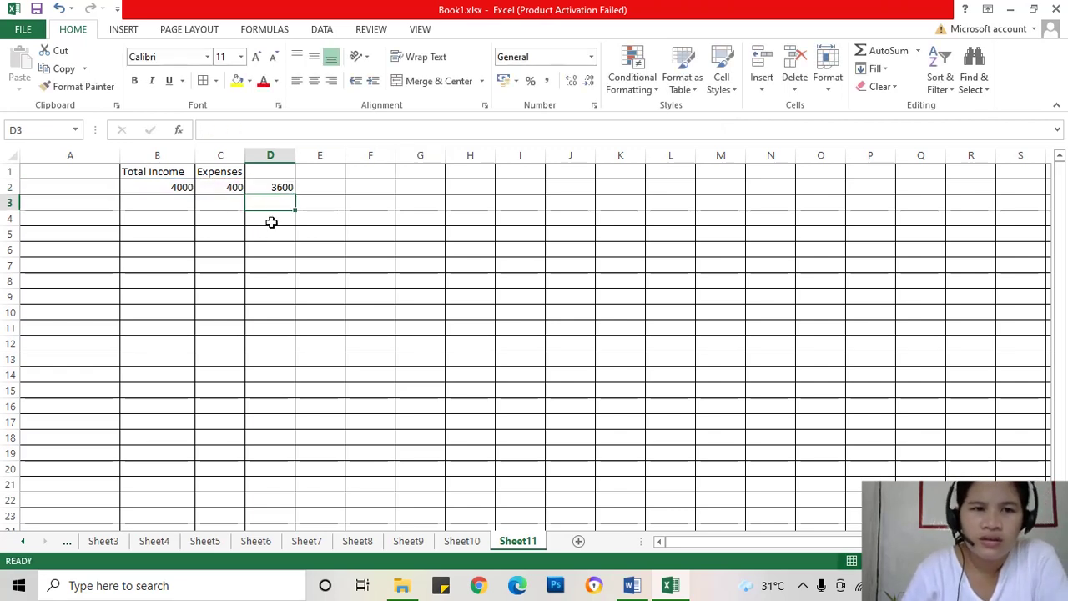
pyautogui.click(282, 186)
pyautogui.click(236, 232)
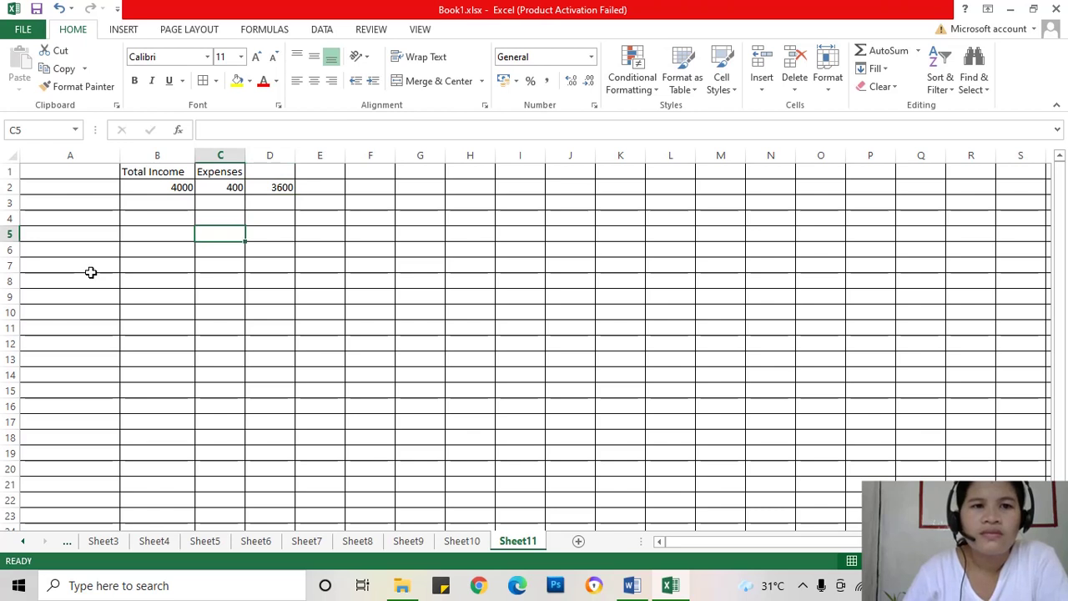
# Enter 40 in both B5 and C5
pyautogui.click(175, 204)
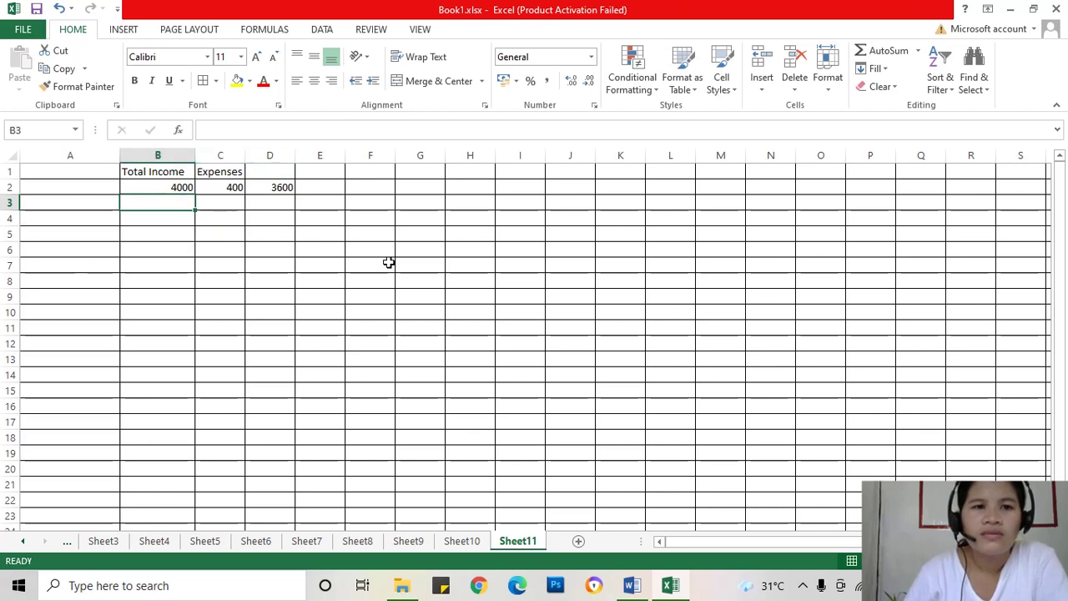
pyautogui.click(164, 230)
pyautogui.click(193, 217)
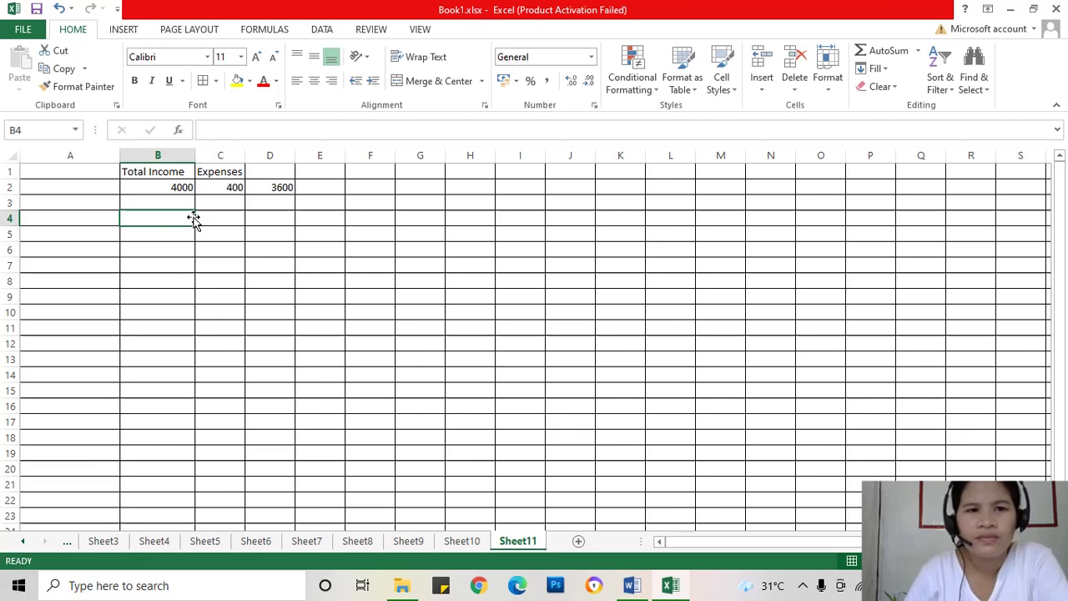
pyautogui.click(179, 239)
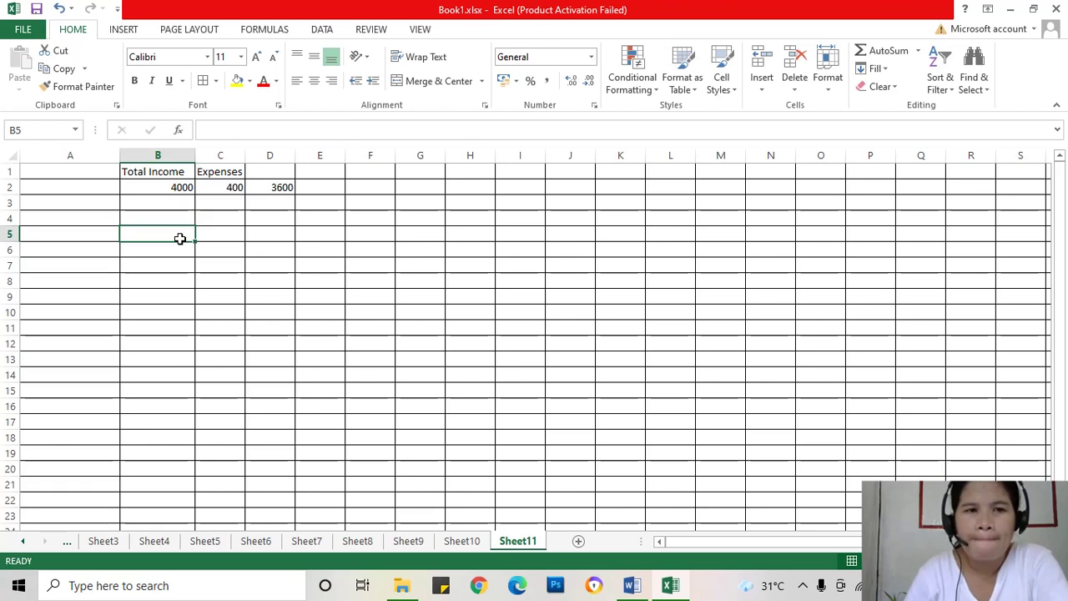
pyautogui.write('4')
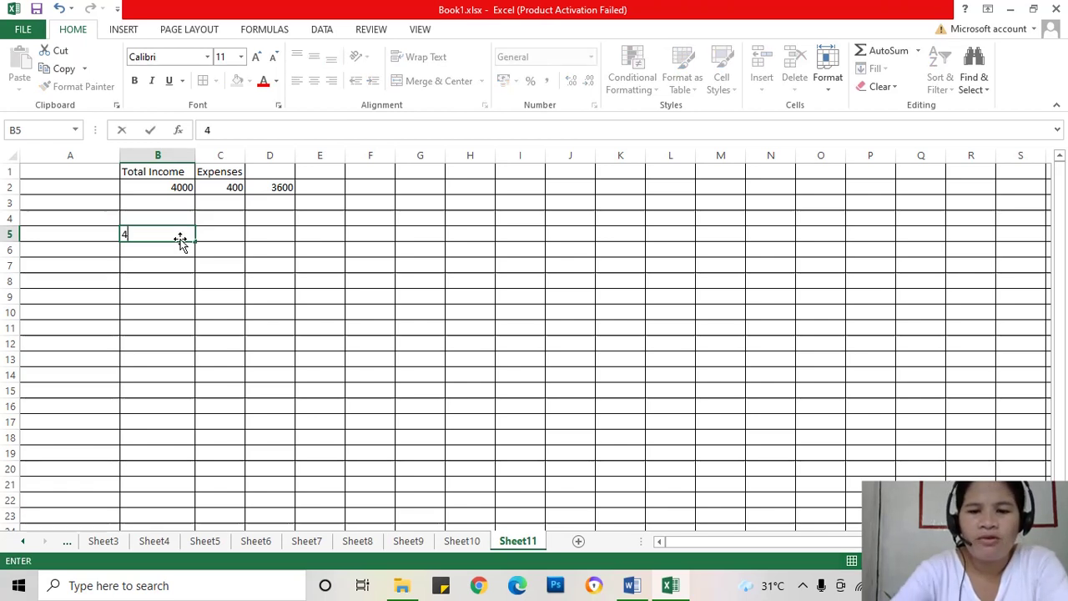
pyautogui.write('0')
pyautogui.press('Tab')
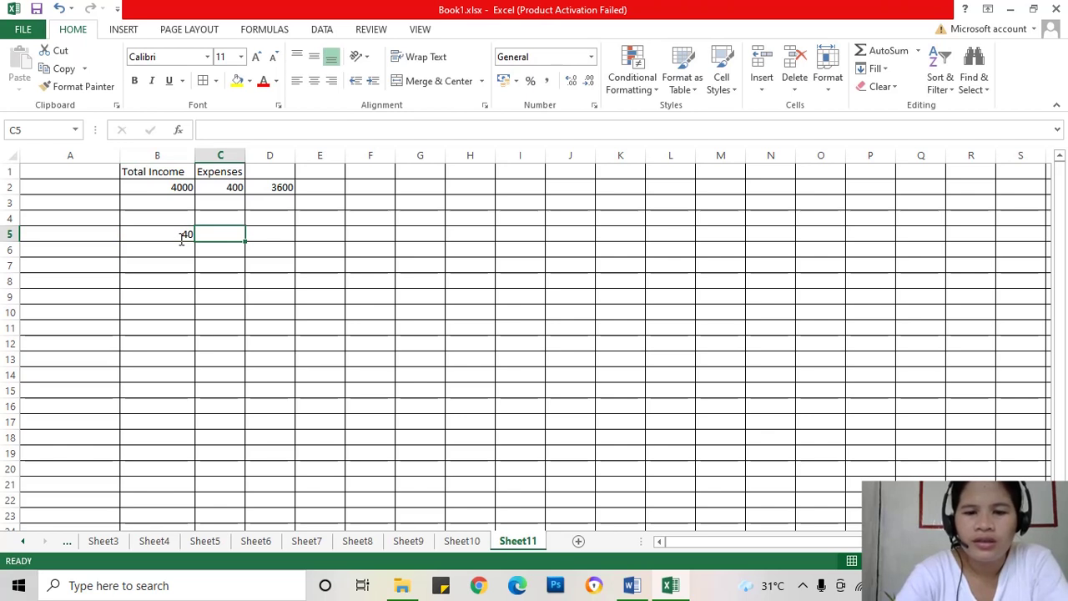
pyautogui.write('40')
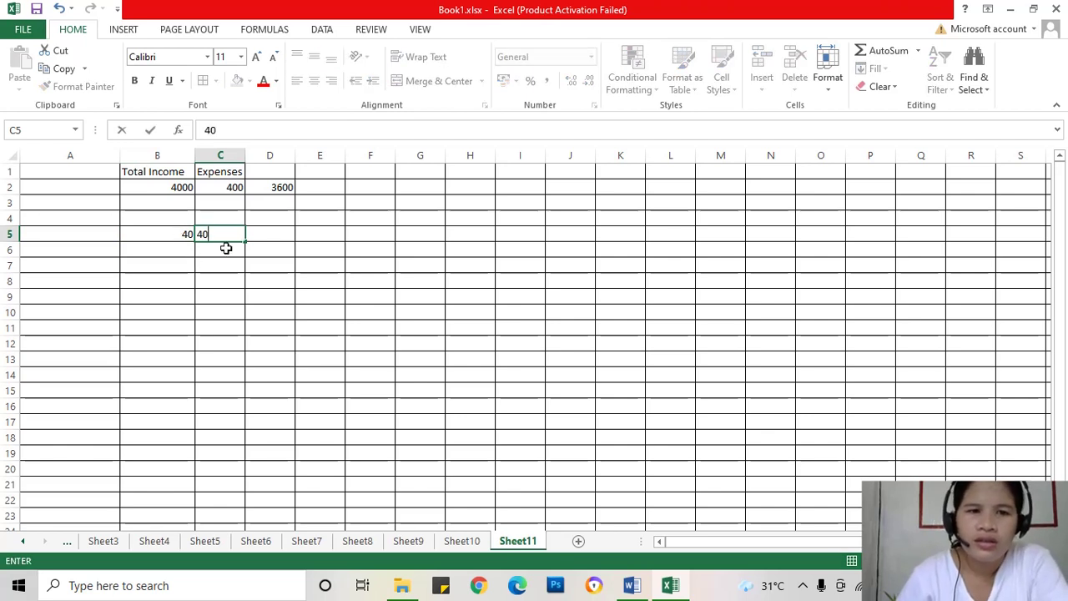
pyautogui.click(250, 238)
# Put the formula =B5*C5 in D5, giving 1600
pyautogui.write('=')
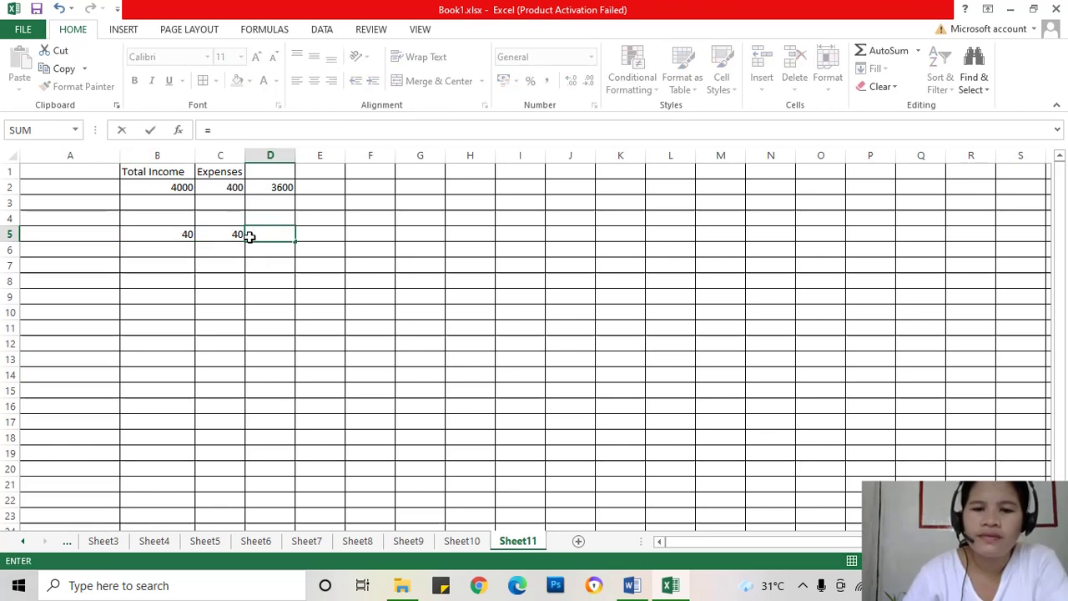
pyautogui.click(173, 233)
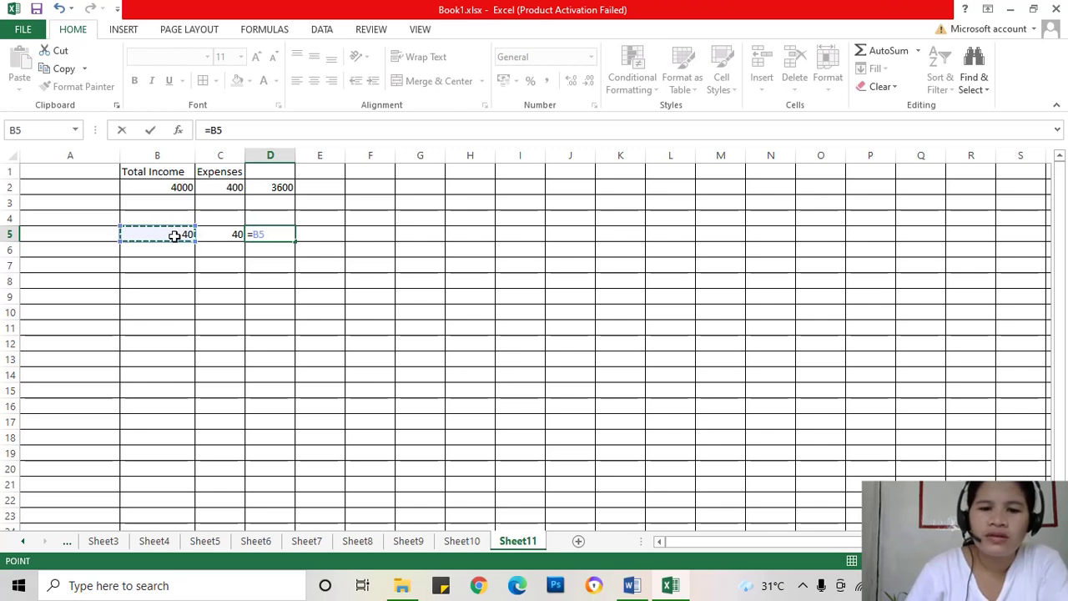
pyautogui.write('*')
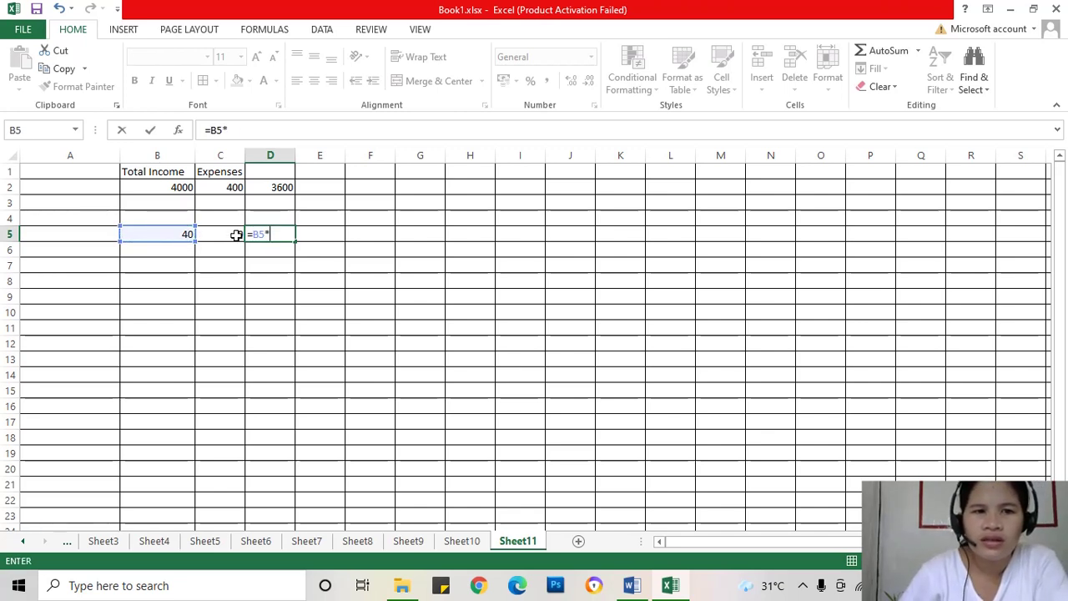
pyautogui.click(236, 235)
pyautogui.press('Return')
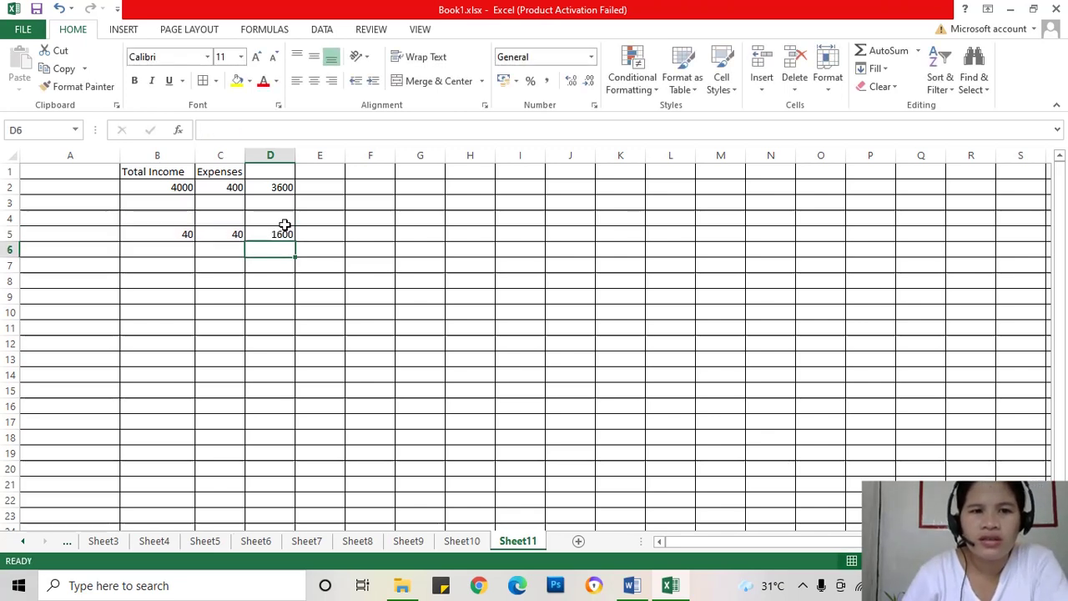
pyautogui.click(382, 262)
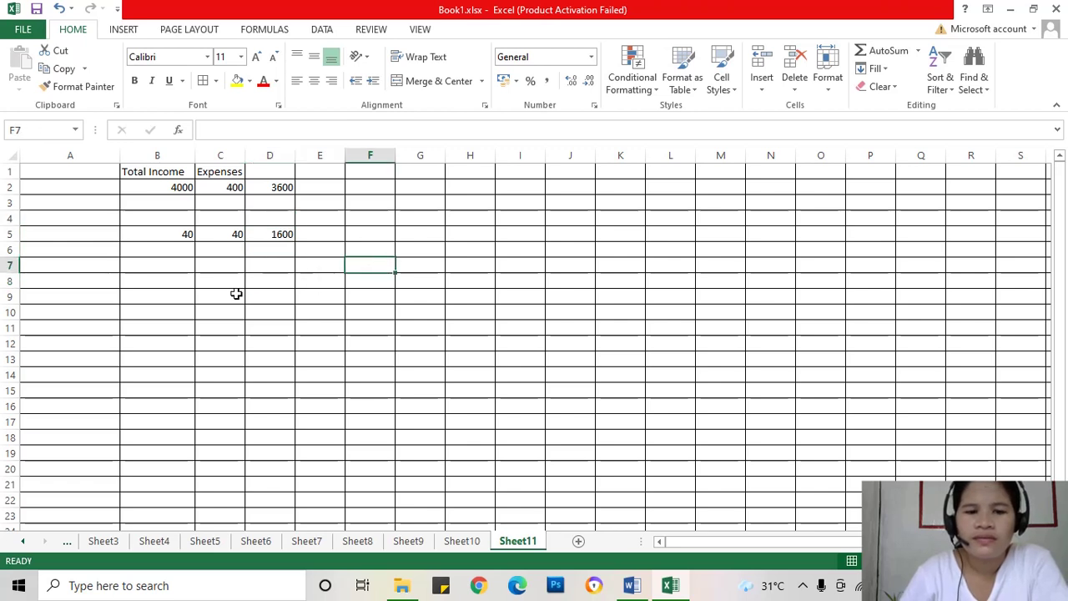
pyautogui.click(224, 268)
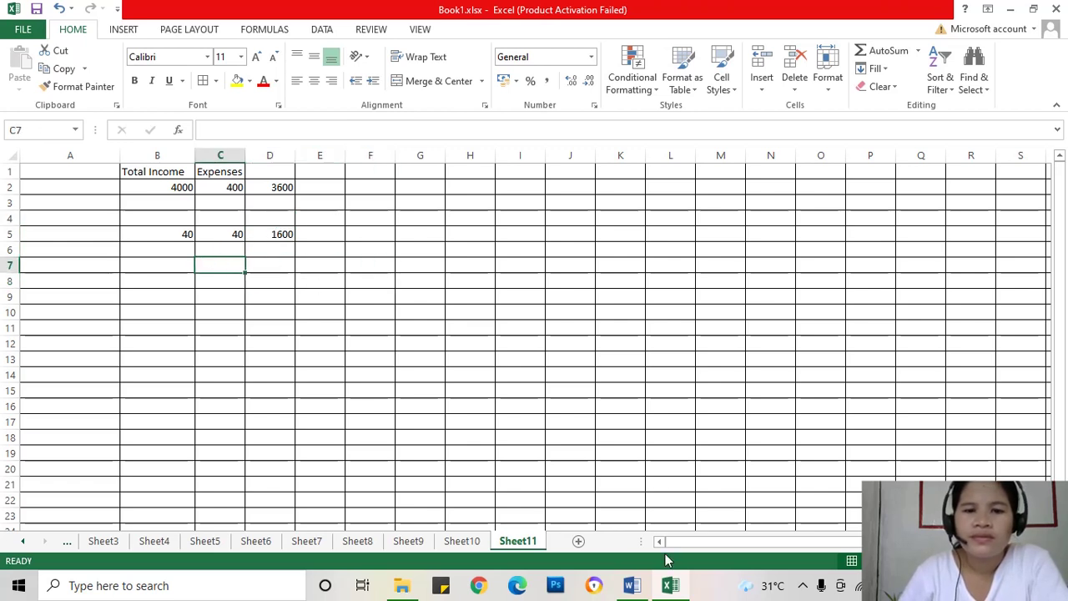
pyautogui.moveTo(670, 585)
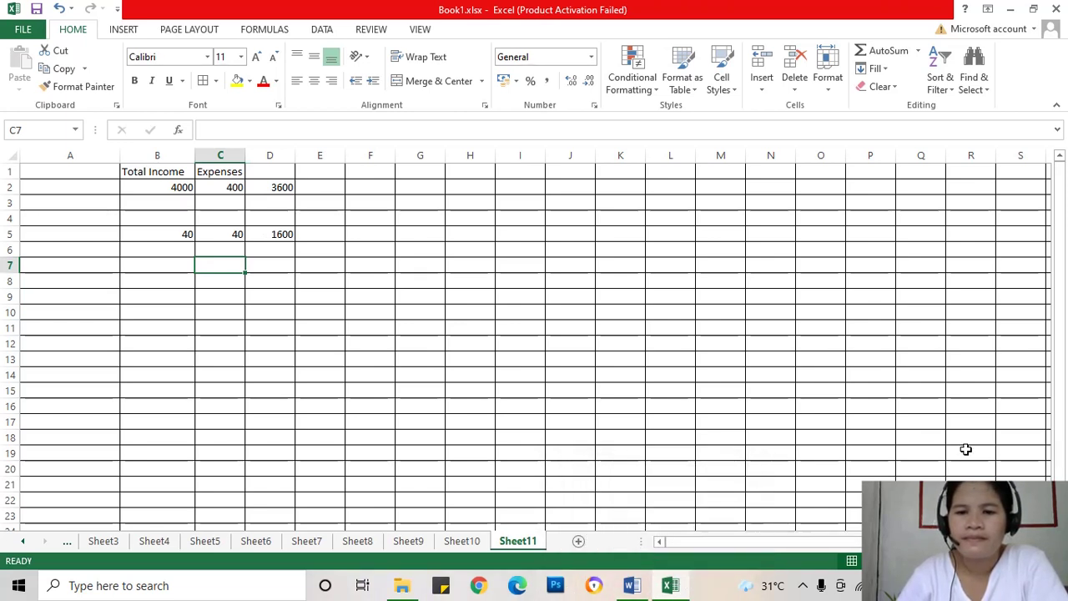
pyautogui.click(683, 373)
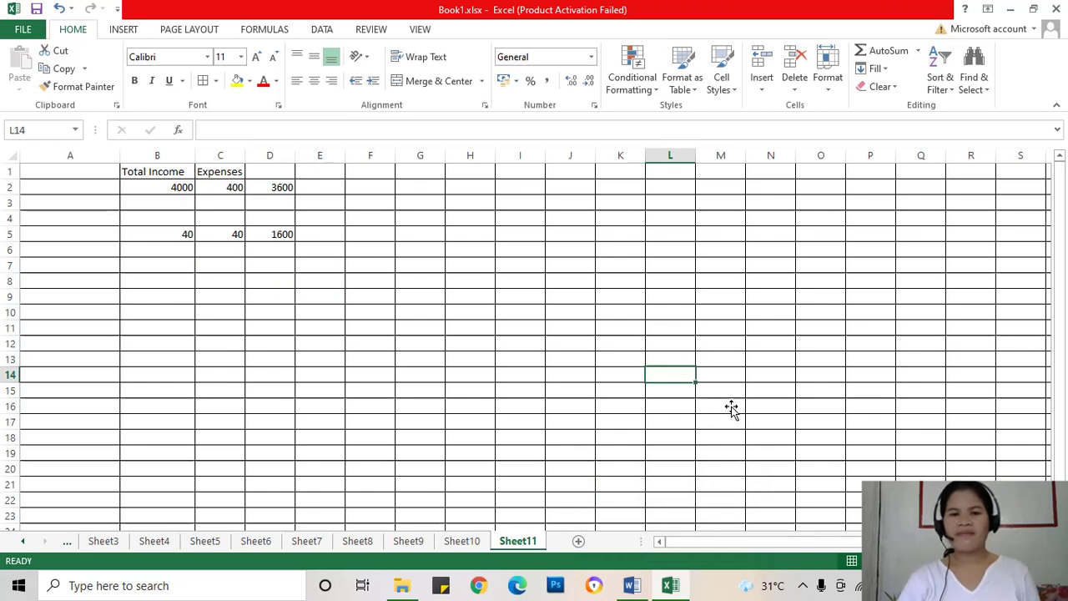